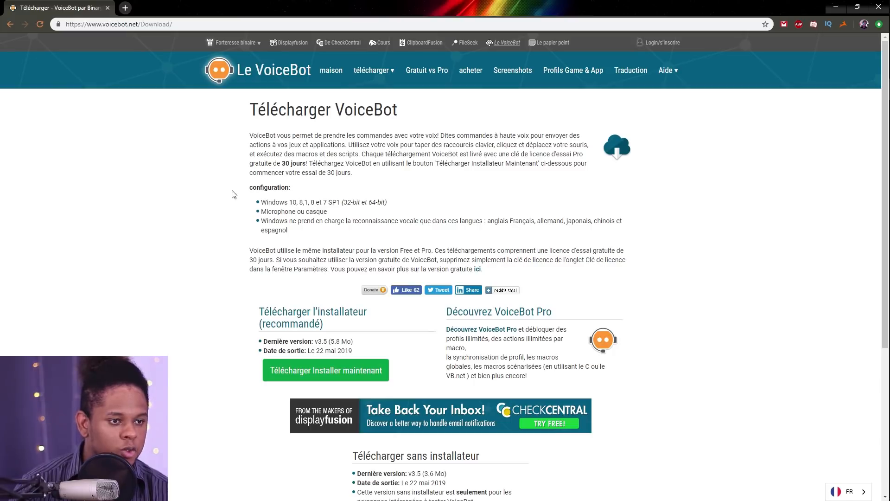
- Download the recommended VoiceBot installer and install VoiceBot 3.5 with the trial license option and no desktop icon
scroll(714, 281, down, 3)
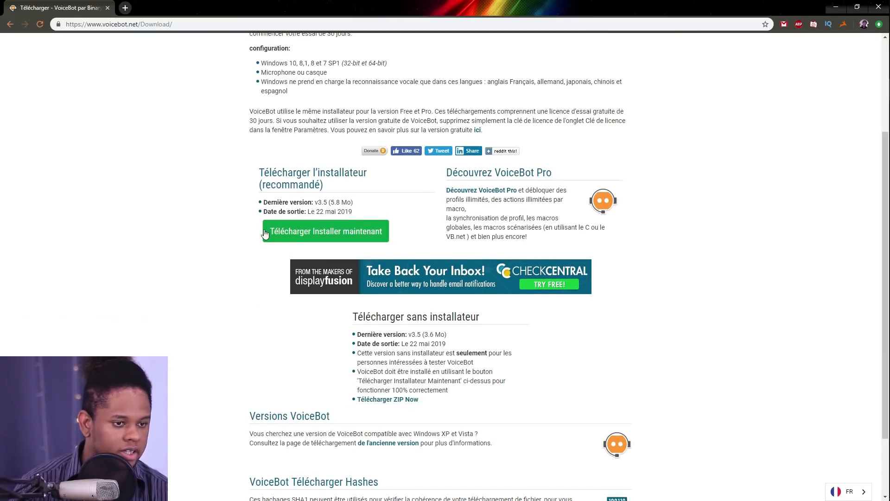
click(273, 232)
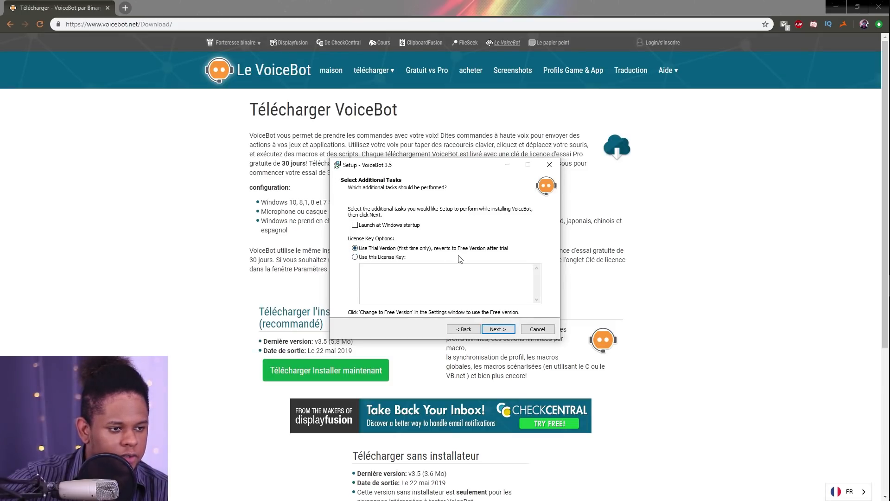
click(503, 332)
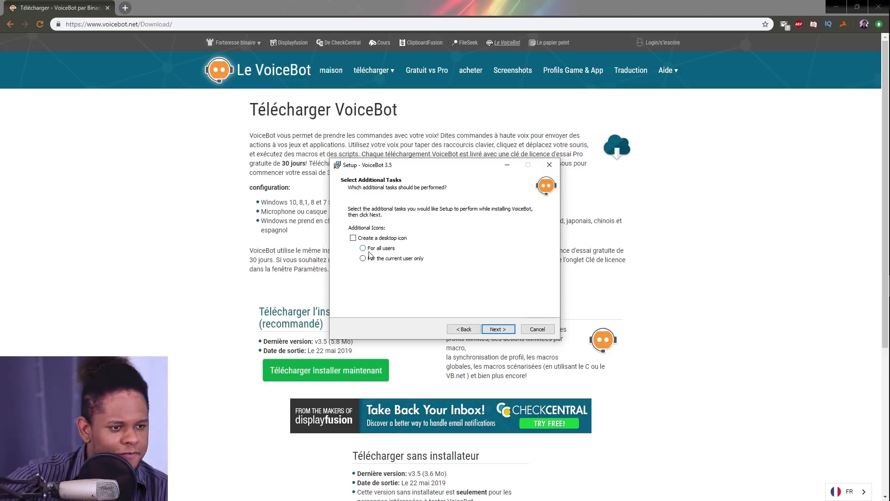
click(498, 329)
click(498, 329)
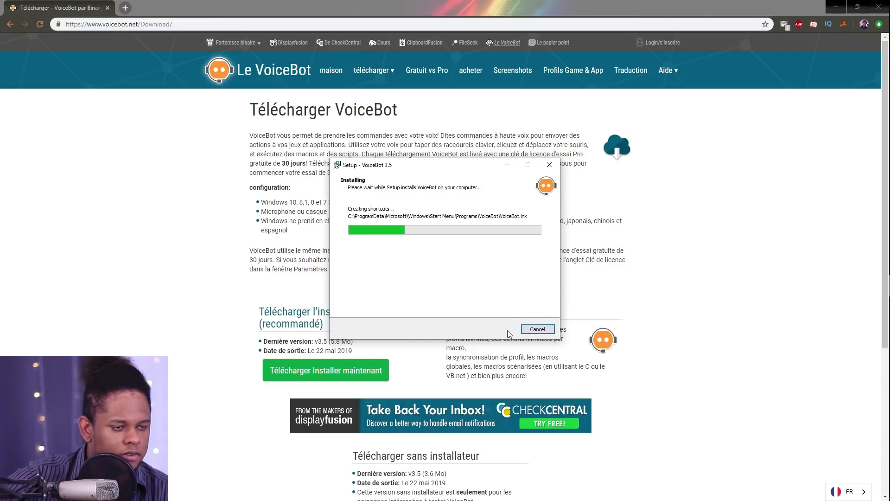
click(508, 331)
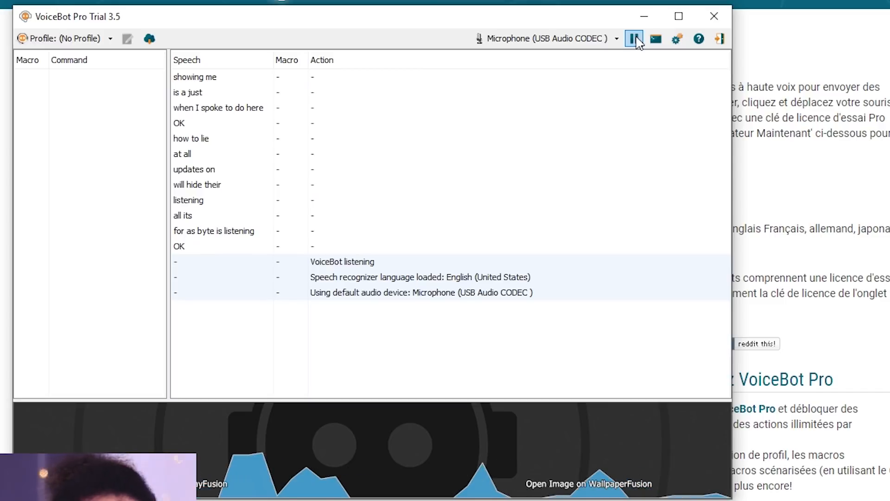
- Pause voice listening and open the profile management settings
click(635, 39)
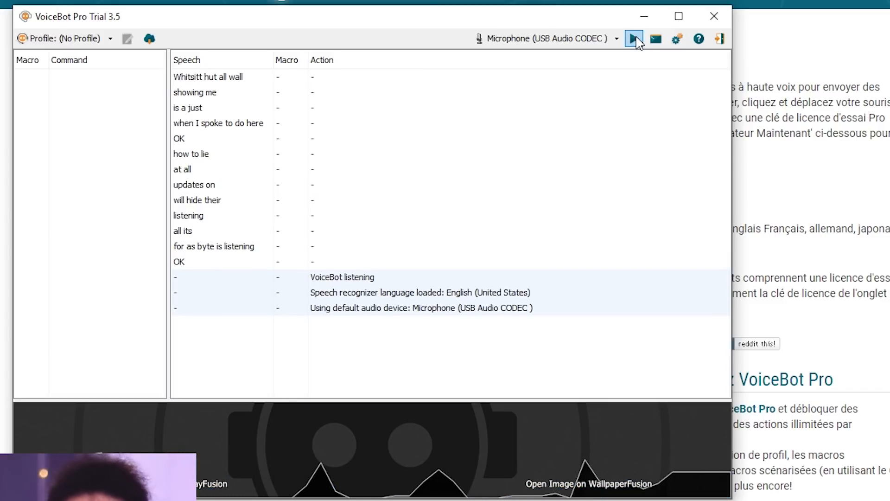
click(101, 39)
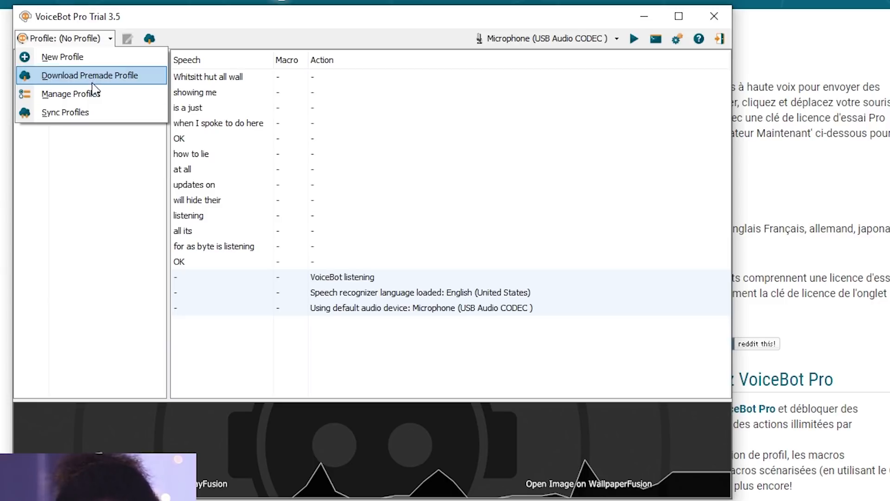
click(56, 95)
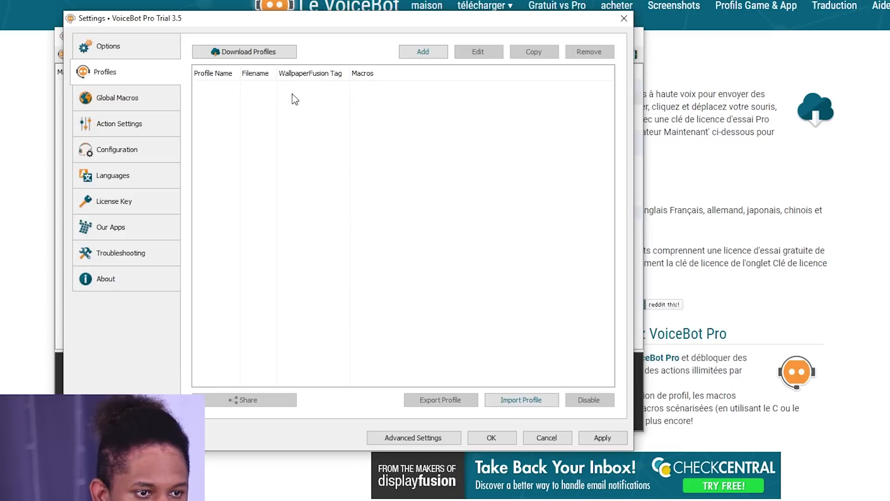
- Create a profile named with the owner's first name followed by "Voice", using English (United States) as its language
click(119, 131)
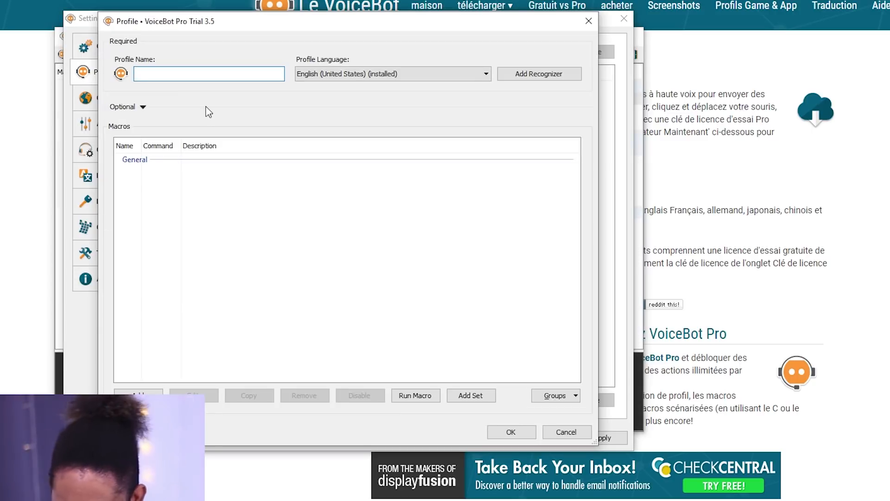
text(GA)
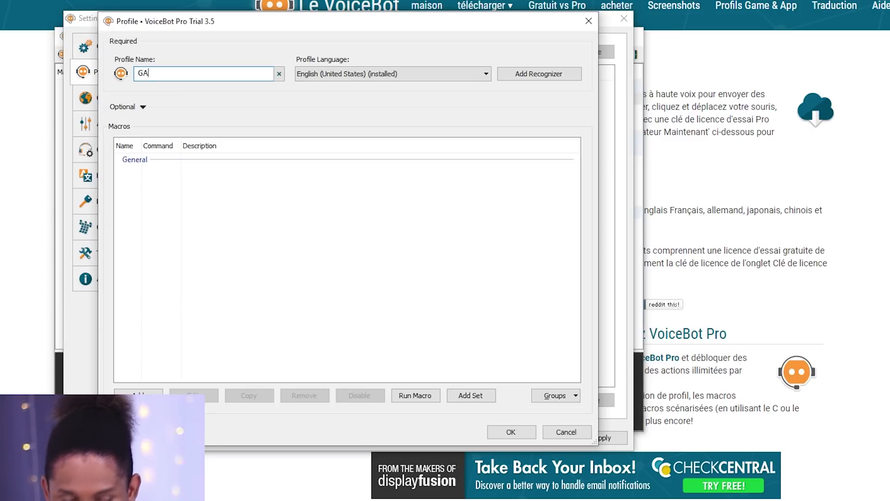
text(el Voice)
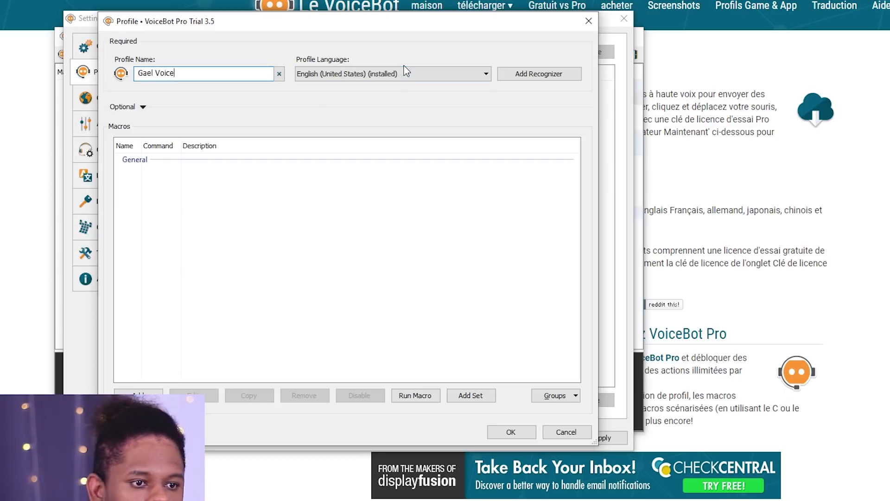
click(485, 74)
click(486, 87)
click(139, 395)
key(Escape)
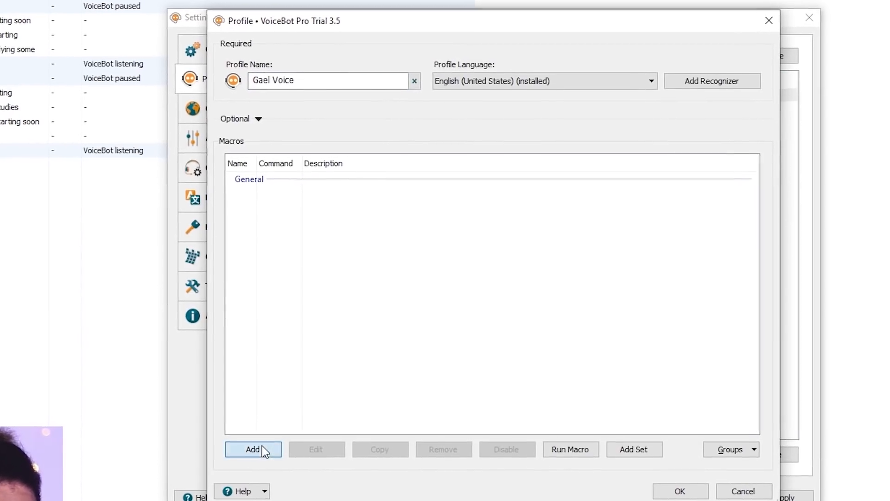
- Add a macro named "Starting" to the profile and assign it the hotkey Shift + F5
click(263, 447)
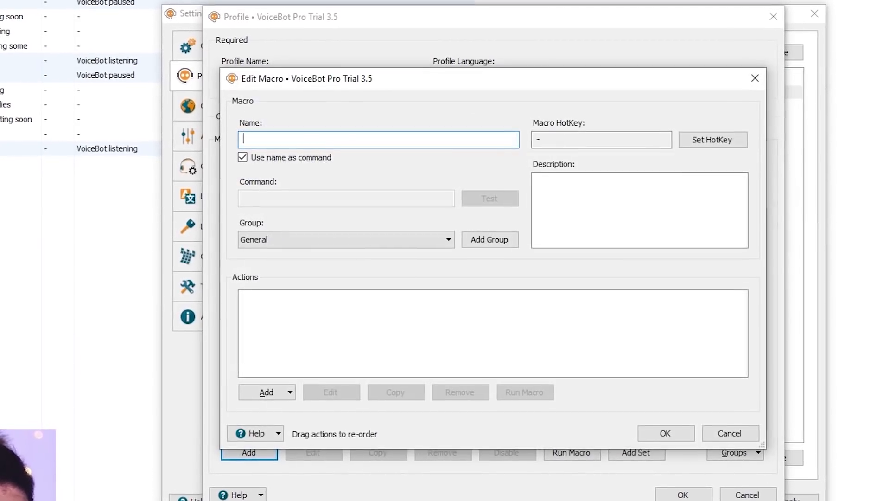
text(Starting)
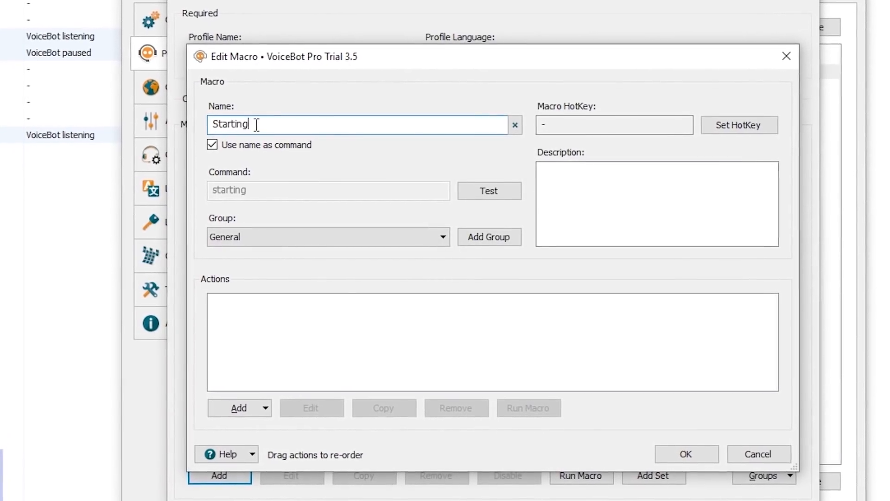
click(725, 132)
click(744, 119)
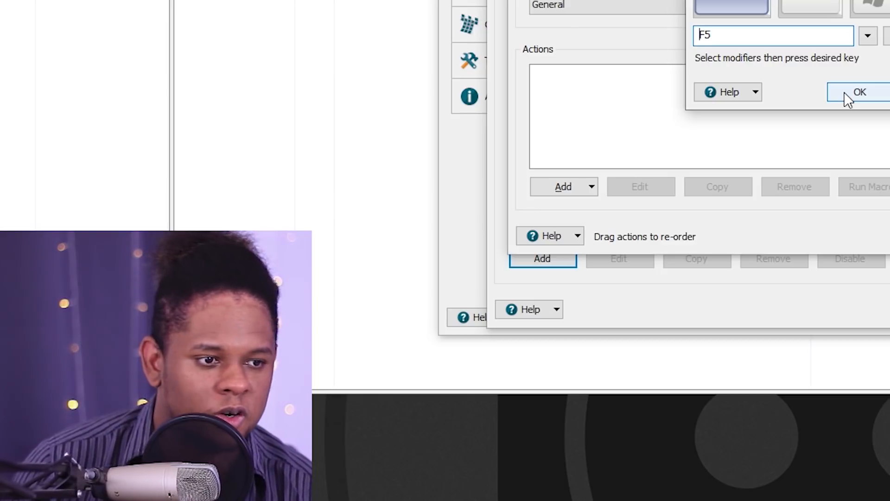
click(843, 91)
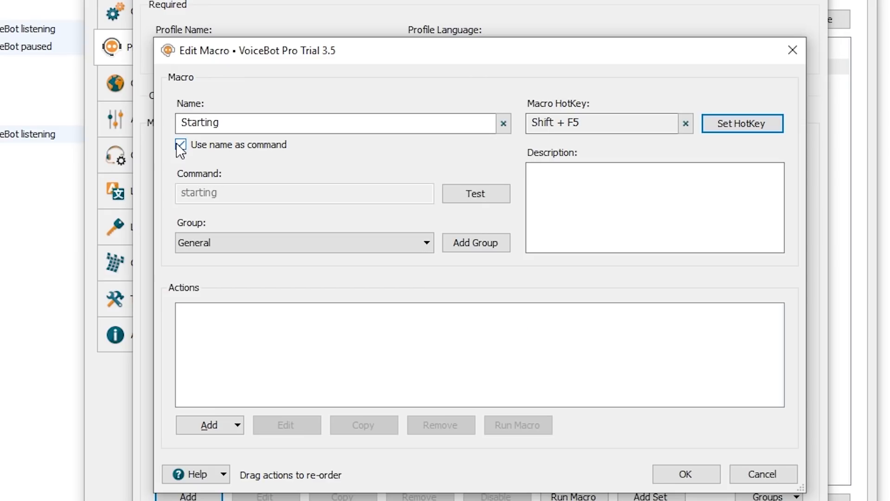
- Rename the macro to "Switch to Starting", keeping its name as the voice command
click(178, 145)
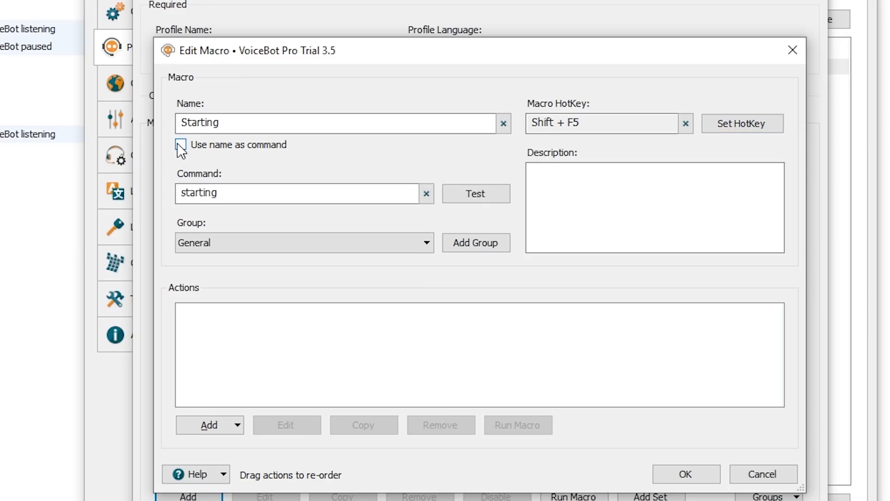
click(181, 145)
click(182, 122)
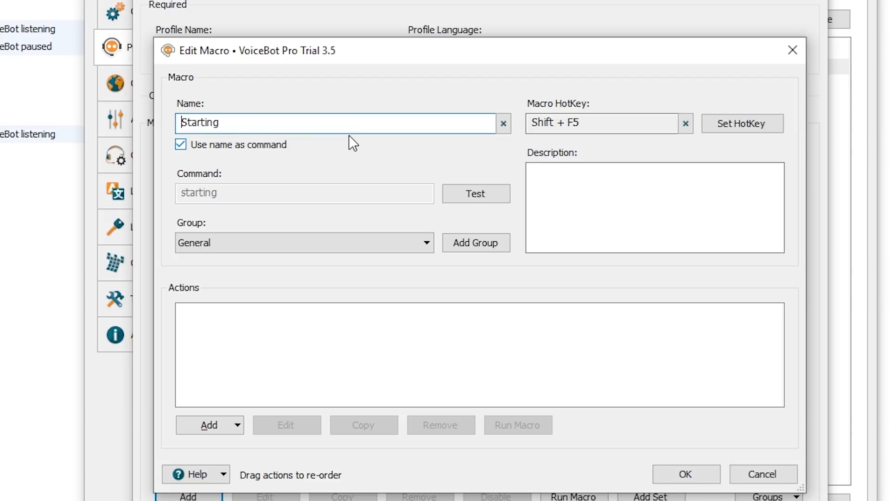
text(Switch to)
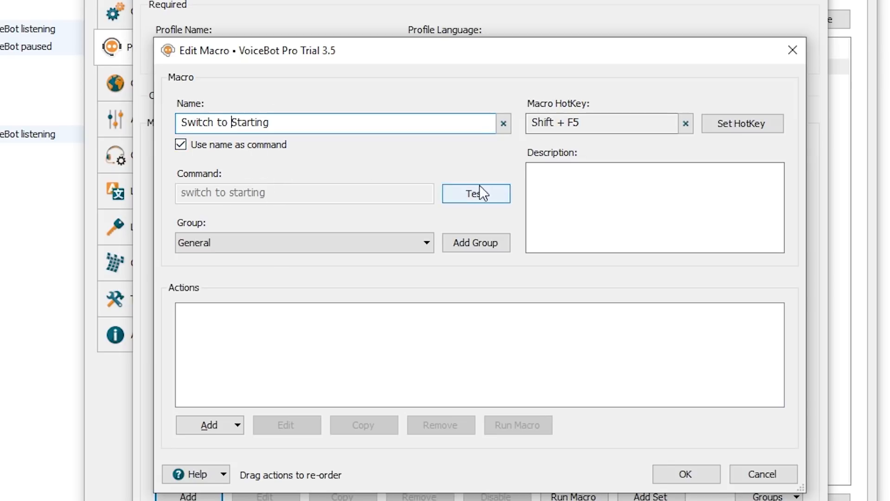
- Add a Press and Release Key action with Shift + F5 to the "Switch to Starting" macro, leaving it in the General group
click(222, 424)
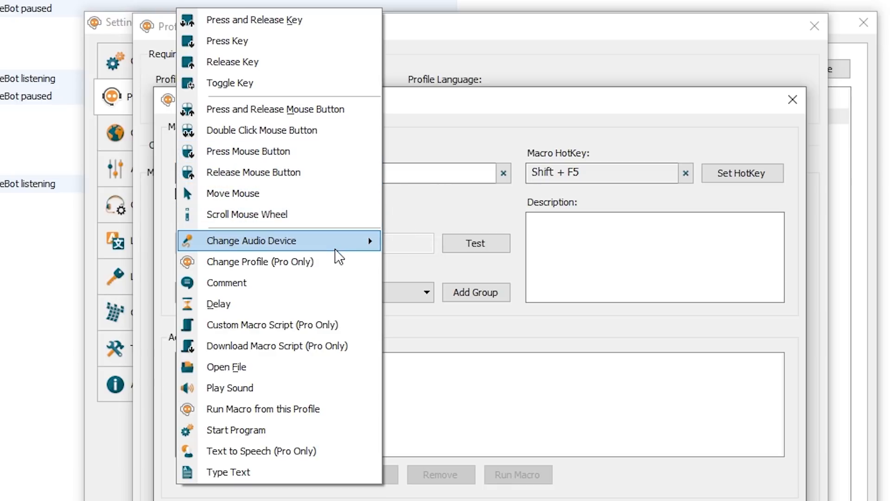
mouse_move(338, 247)
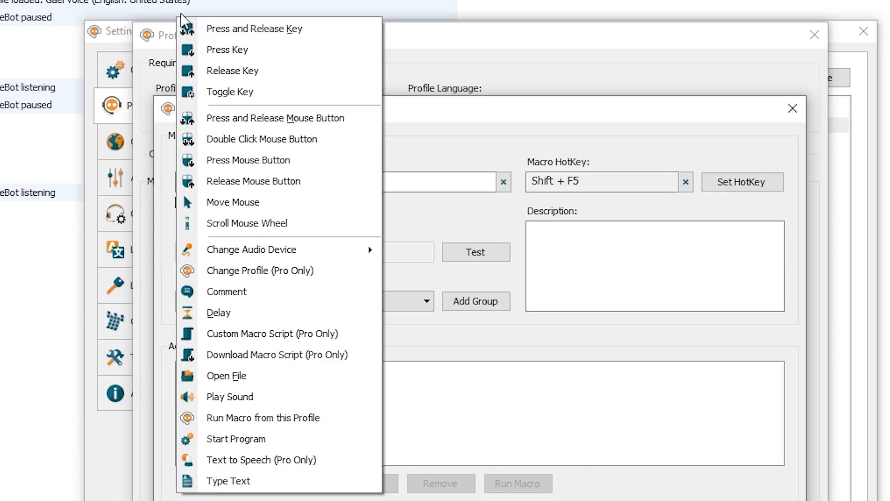
click(235, 23)
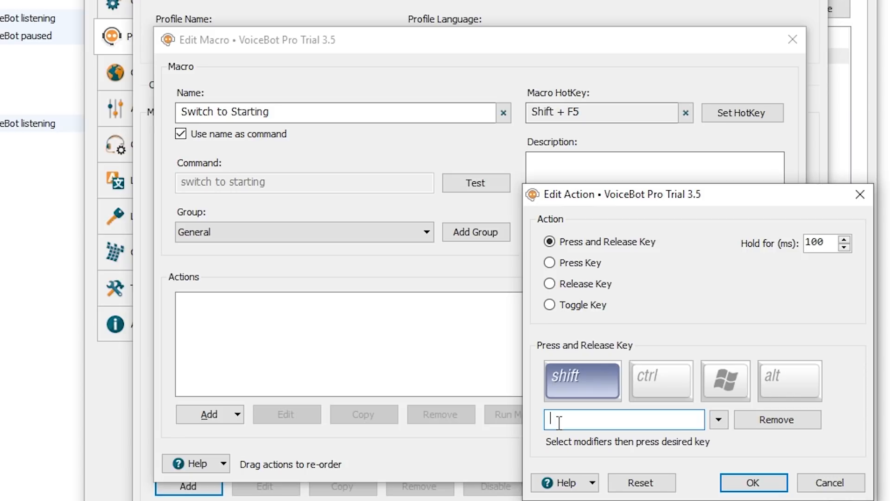
click(752, 482)
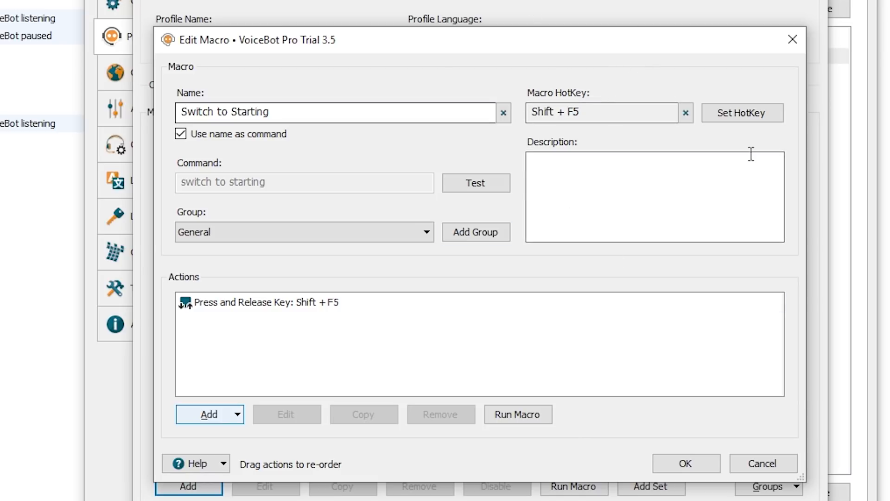
click(377, 234)
click(378, 234)
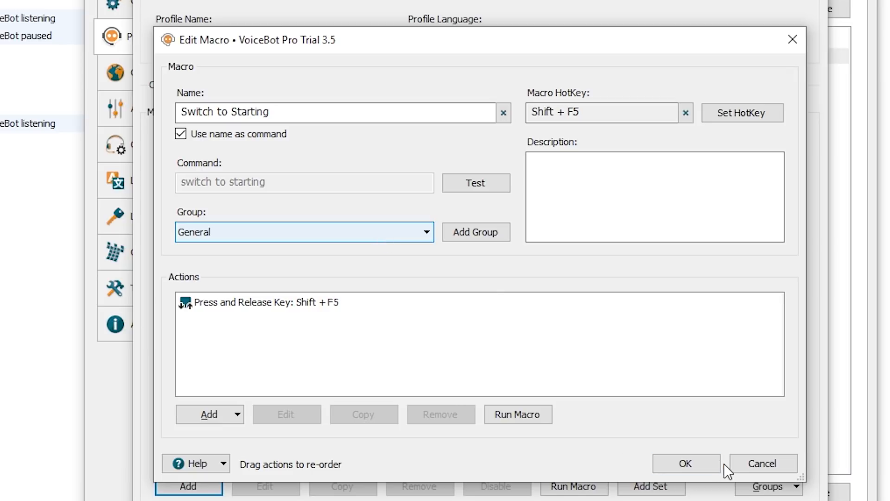
- Decline saving with the conflicting hotkey, clear the macro hotkey, and save the macro and its profile
click(702, 466)
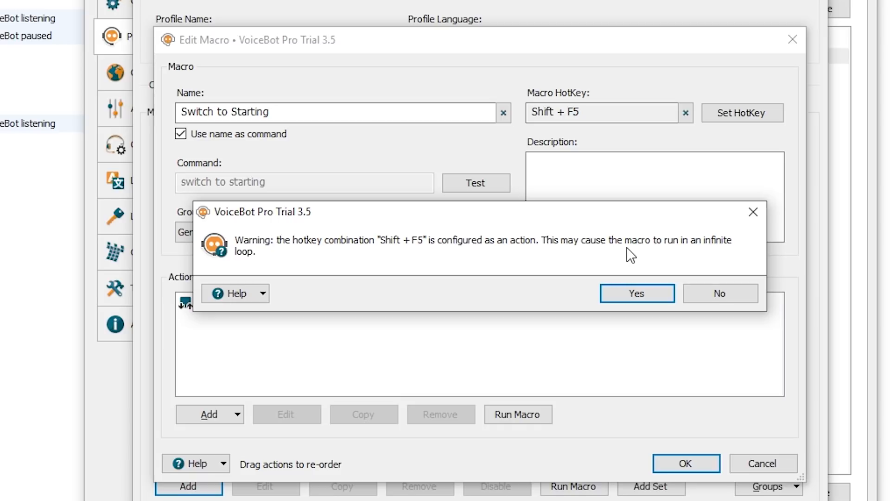
click(701, 293)
click(623, 114)
click(685, 114)
key(Escape)
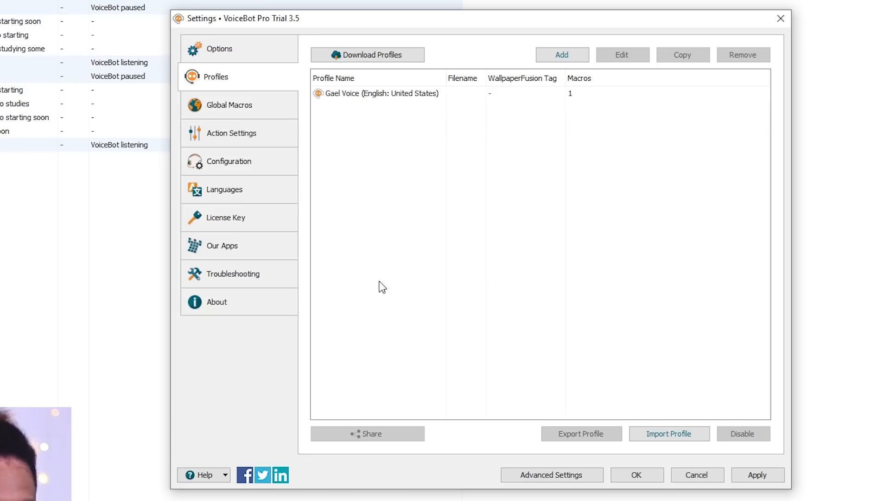
- Reopen the voice profile for editing and add a macro named "Switch to BRB"
click(380, 93)
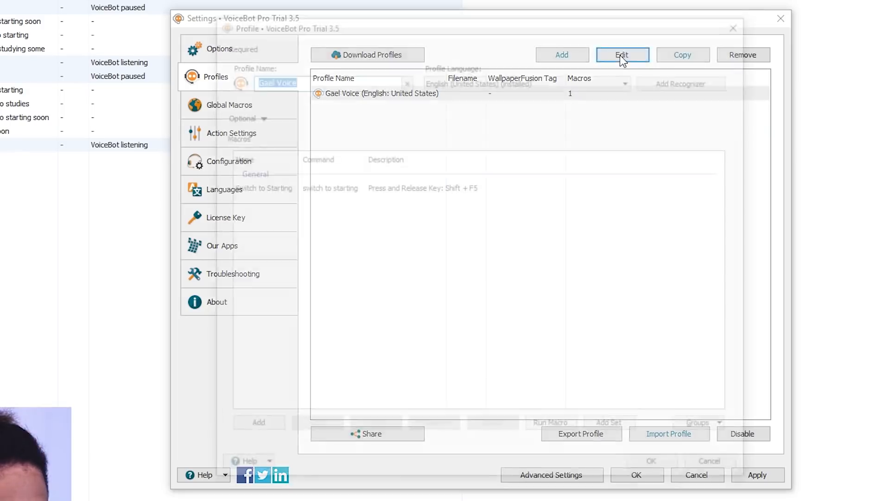
click(621, 55)
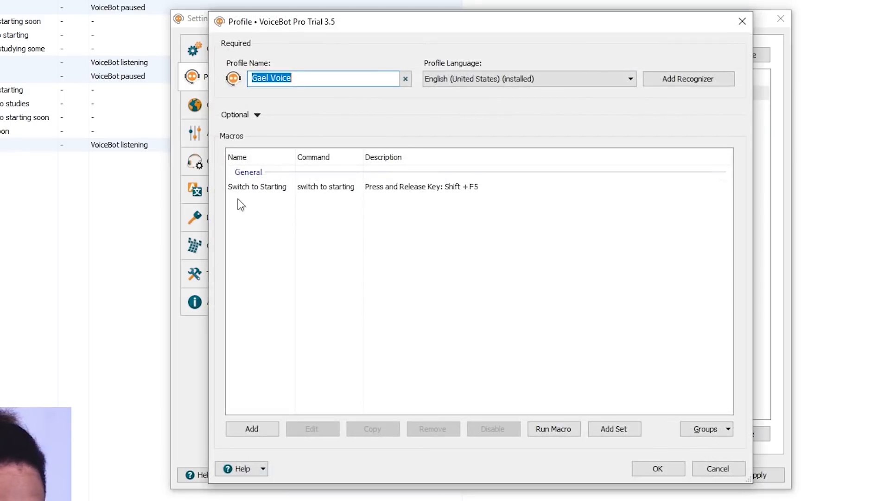
click(251, 431)
text(Swit)
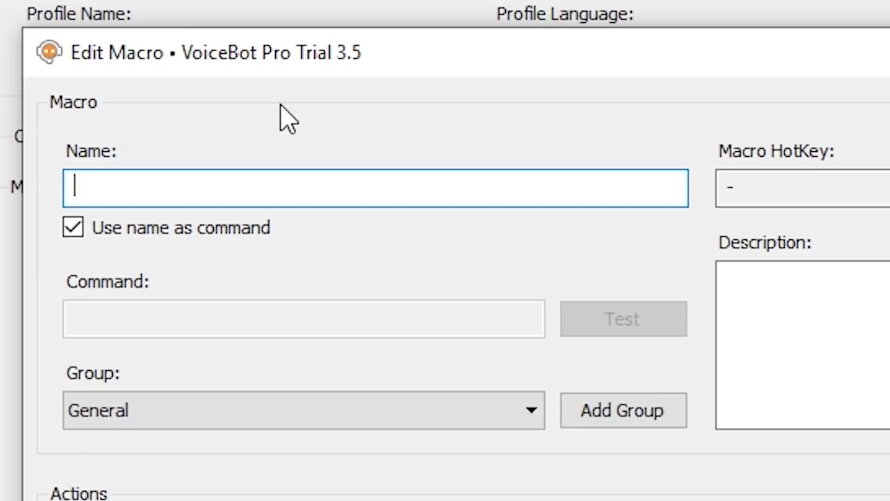
text(ch to BRB)
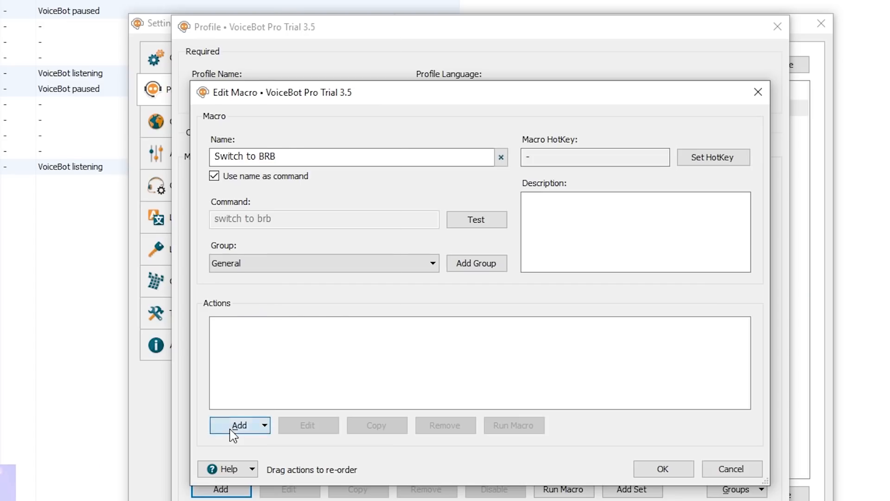
- Give the "Switch to BRB" macro a Press and Release Key action with Shift + F6 and save the macro
click(233, 436)
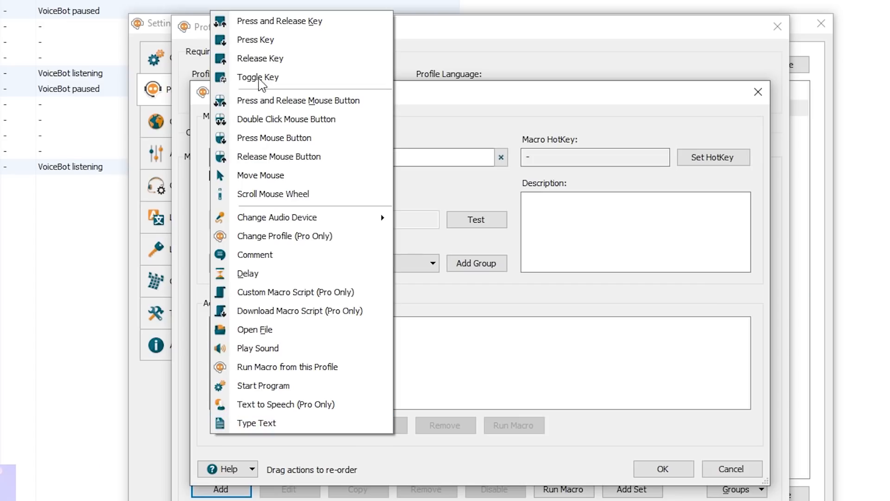
click(305, 27)
click(375, 320)
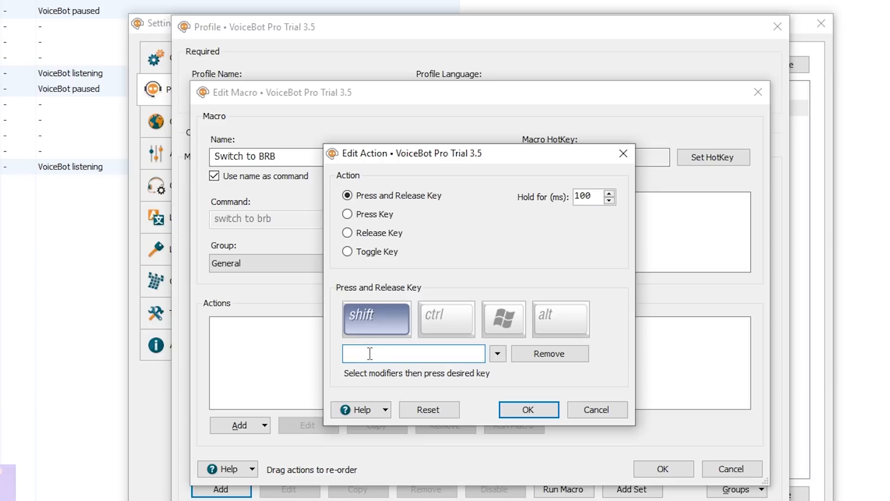
click(527, 410)
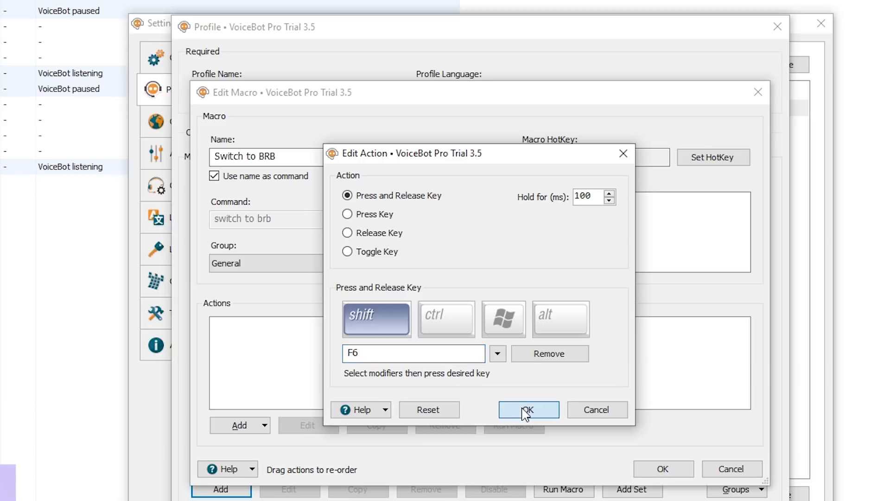
click(663, 469)
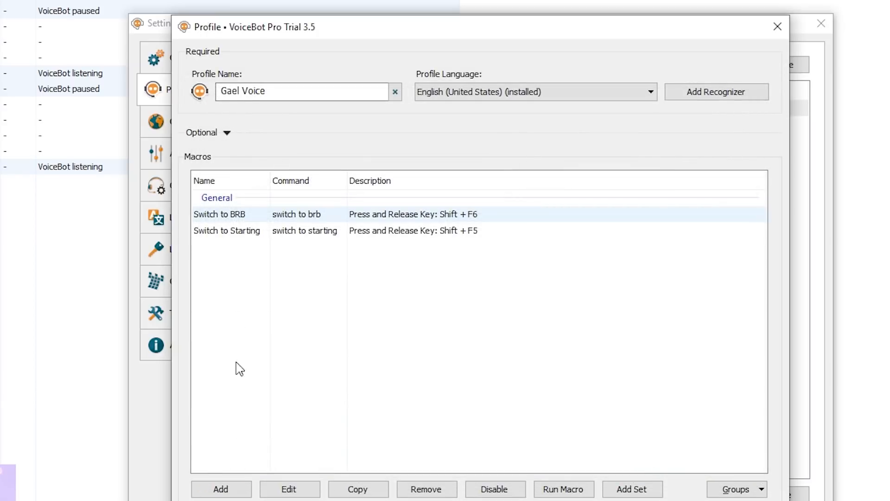
- Add a macro named "Switch to fullscreen" with a Press and Release Key action of Shift + F7 and save it
click(220, 488)
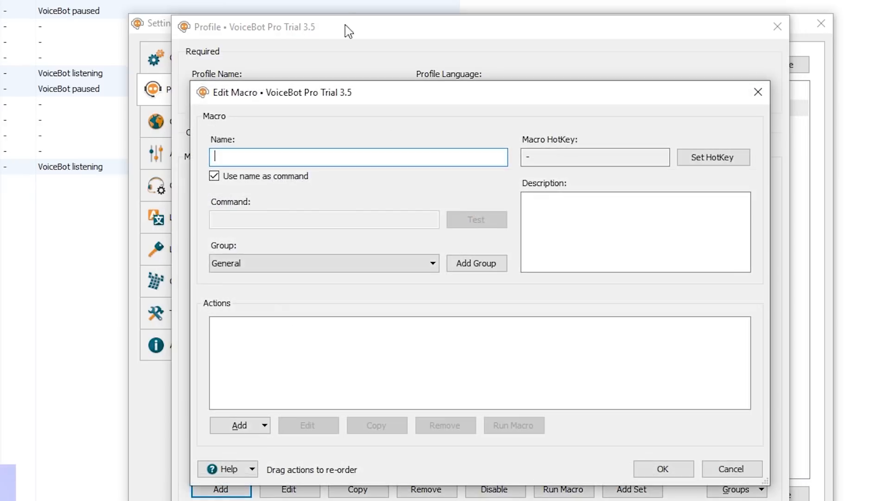
text(Switch to fullscreen)
click(240, 425)
key(F7)
click(519, 410)
click(663, 469)
- Add a macro named "Switch to game scene" with a Press and Release Key action of Shift + F8 and save it
click(220, 489)
text(Switch to game scene)
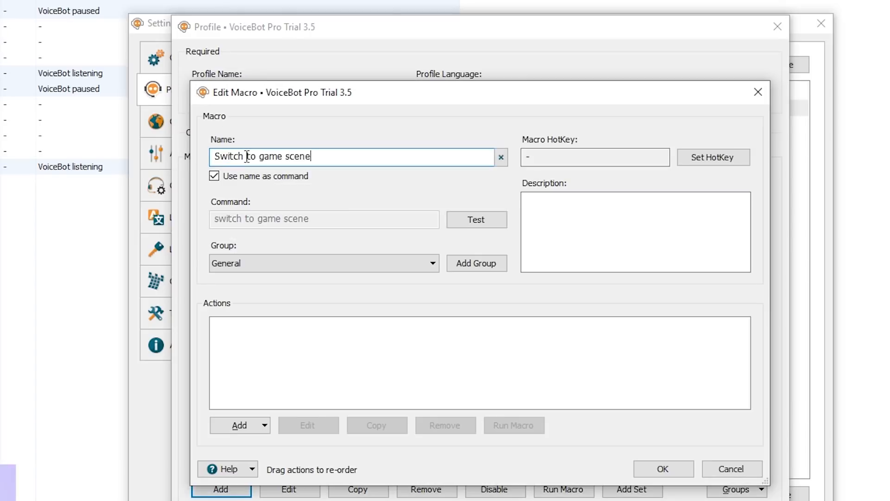
click(240, 425)
key(shift+F8)
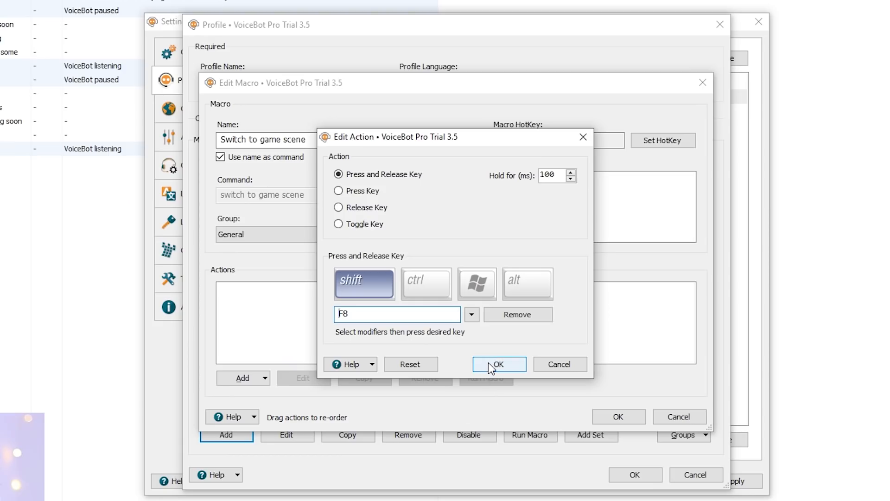
click(488, 363)
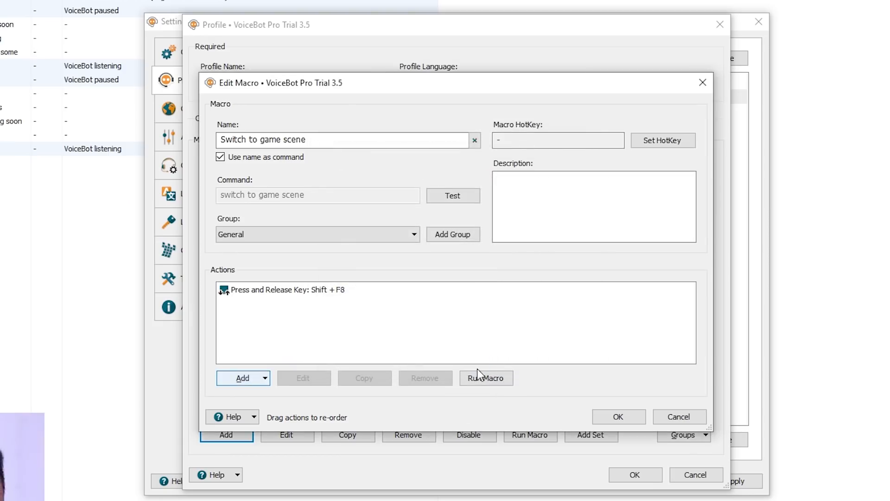
click(618, 416)
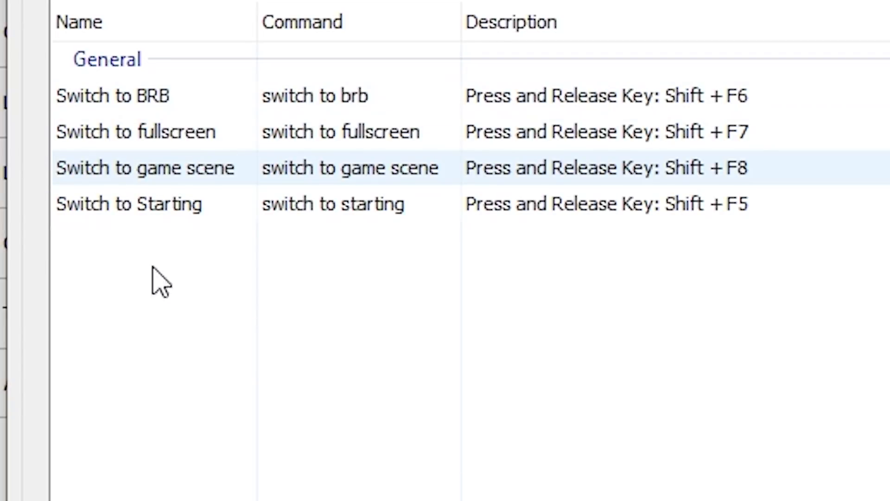
- Switch to Streamlabs OBS and open its hotkey settings
click(149, 408)
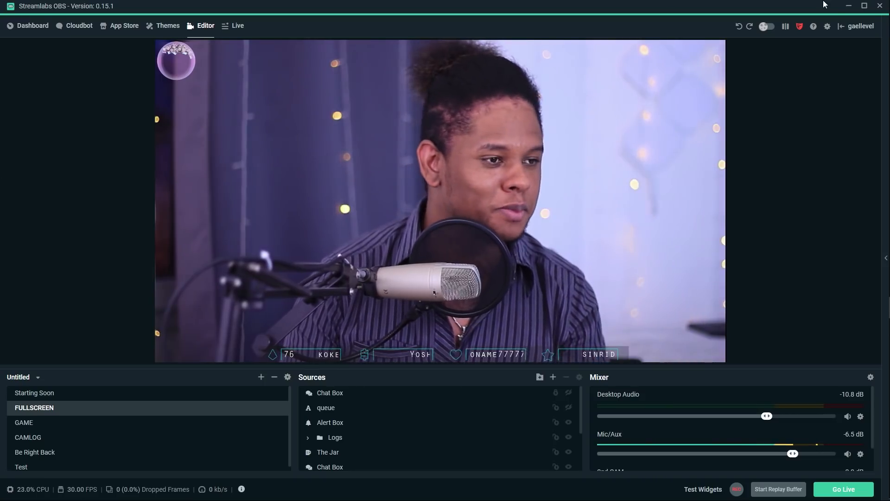
click(827, 26)
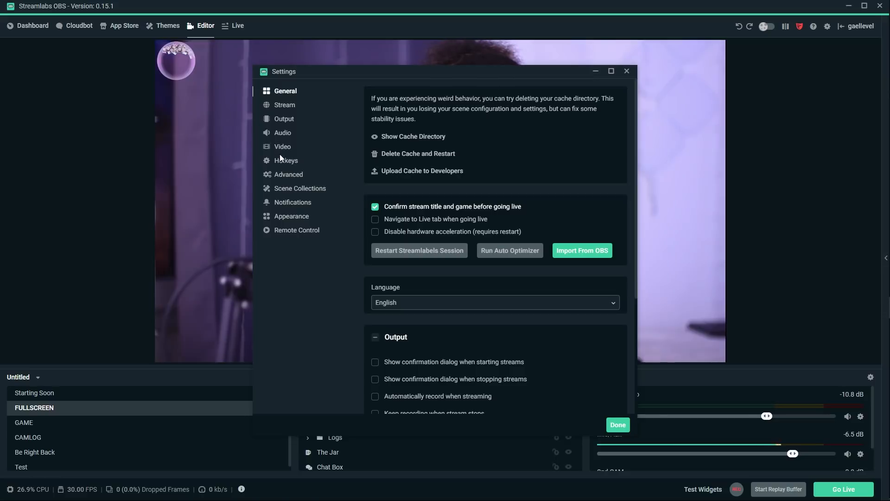
click(280, 165)
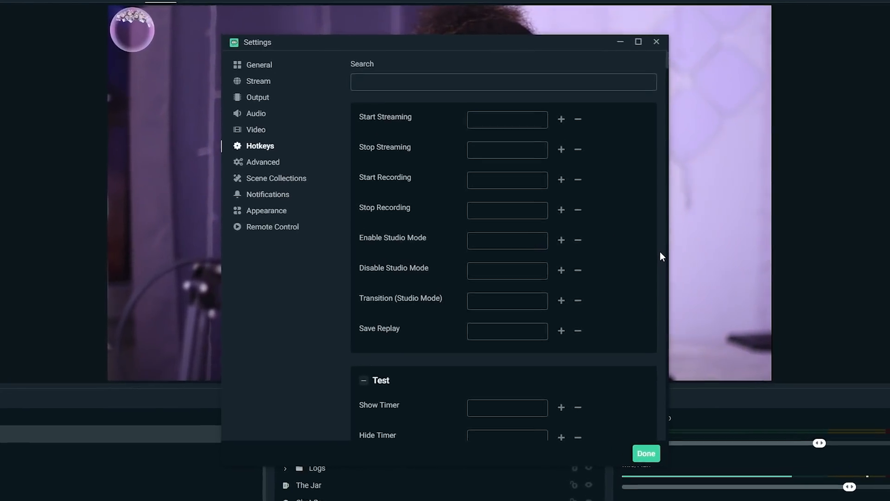
- Assign Shift+F5 as the "Switch to scene" hotkey of the Starting Soon scene
scroll(662, 258, down, 10)
scroll(716, 257, down, 10)
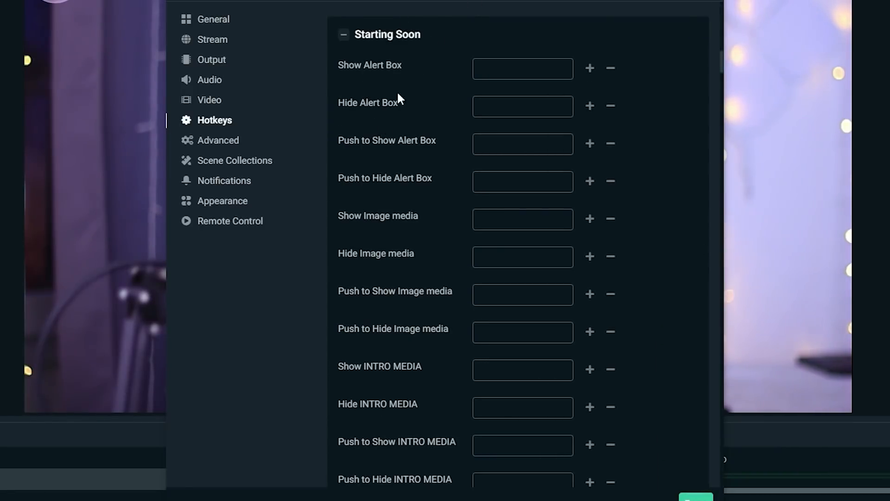
scroll(371, 149, down, 9)
scroll(376, 151, down, 15)
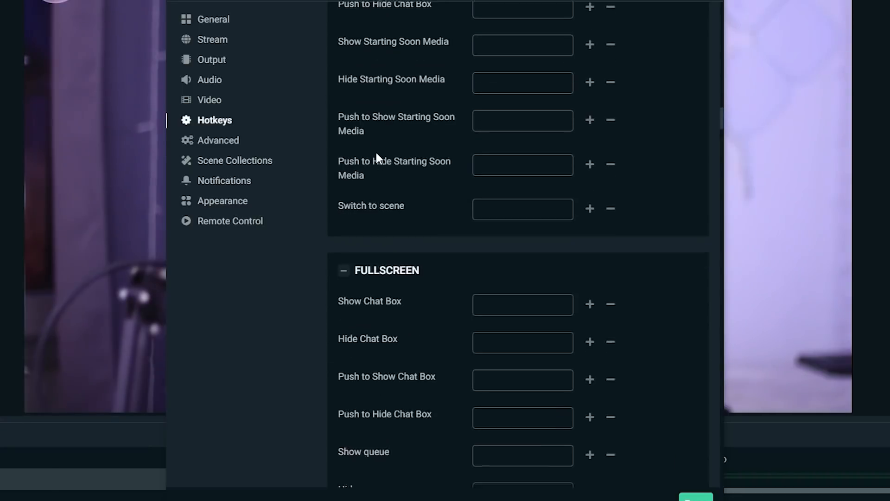
scroll(376, 154, down, 2)
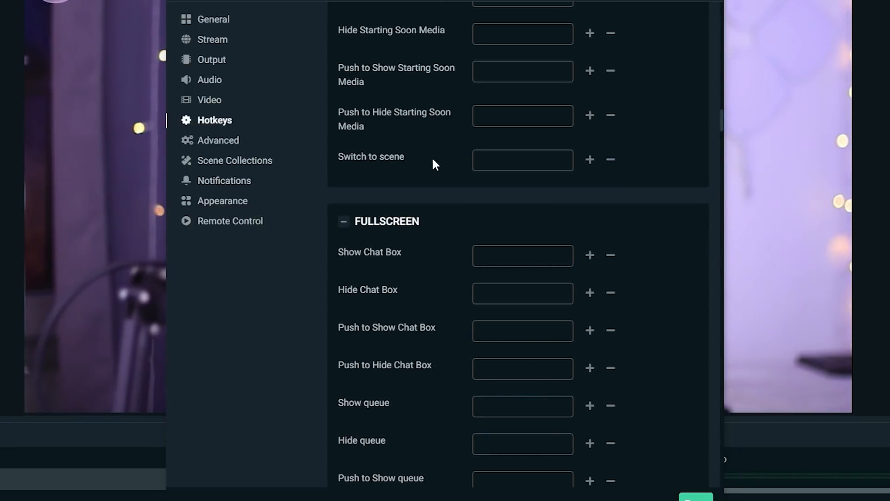
click(510, 158)
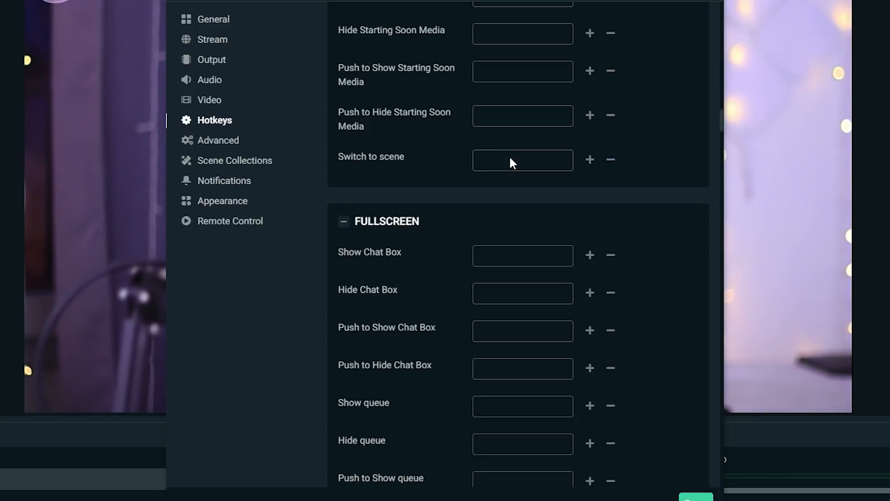
key(shift+F5)
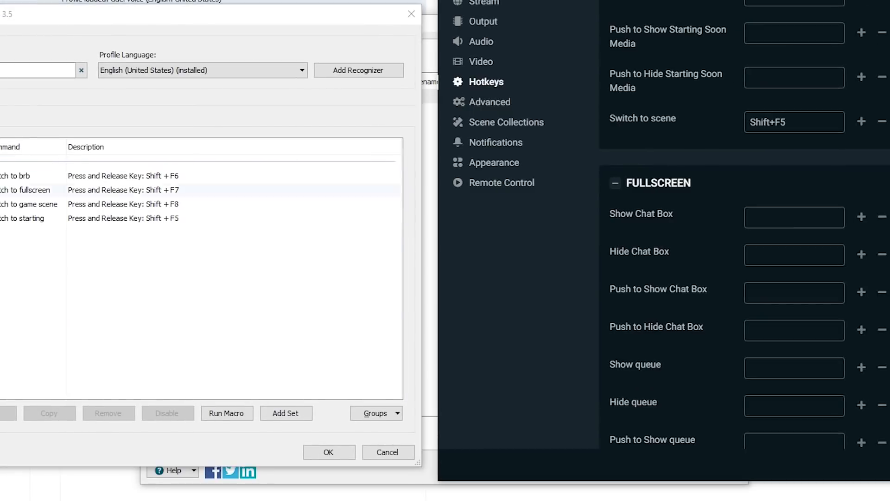
- Assign Shift+F7 as the "Switch to scene" hotkey of the FULLSCREEN scene
scroll(616, 254, down, 5)
scroll(616, 255, up, 5)
scroll(773, 186, down, 5)
click(773, 186)
key(shift+F7)
- Assign "Switch to scene" hotkeys of Shift+F6 to the Be Right Back scene and Shift+F8 to the GAME scene
scroll(689, 220, down, 12)
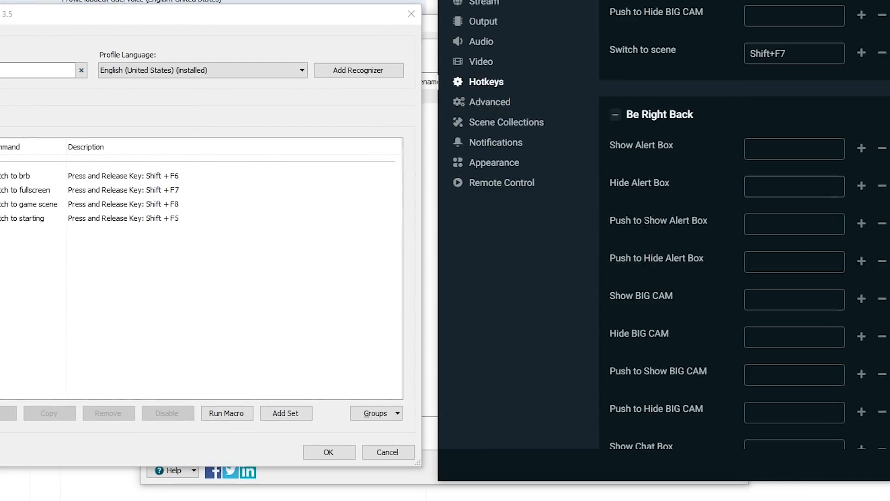
click(780, 157)
key(shift+F6)
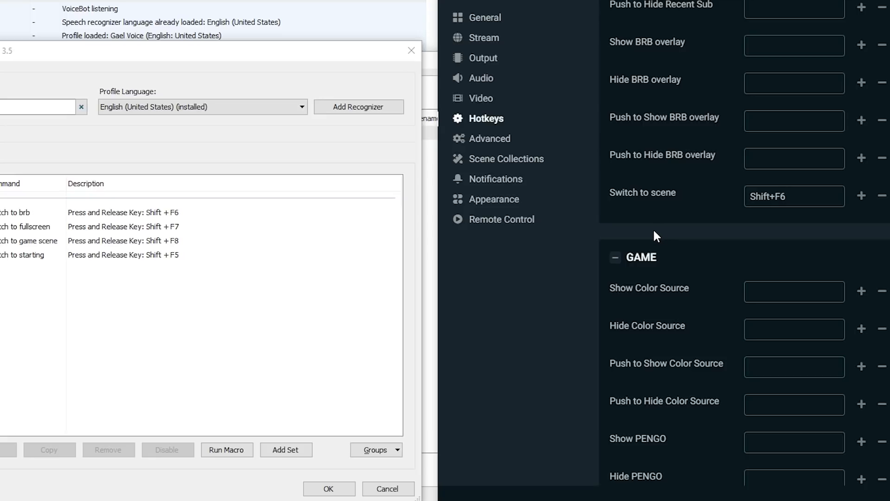
scroll(654, 255, down, 20)
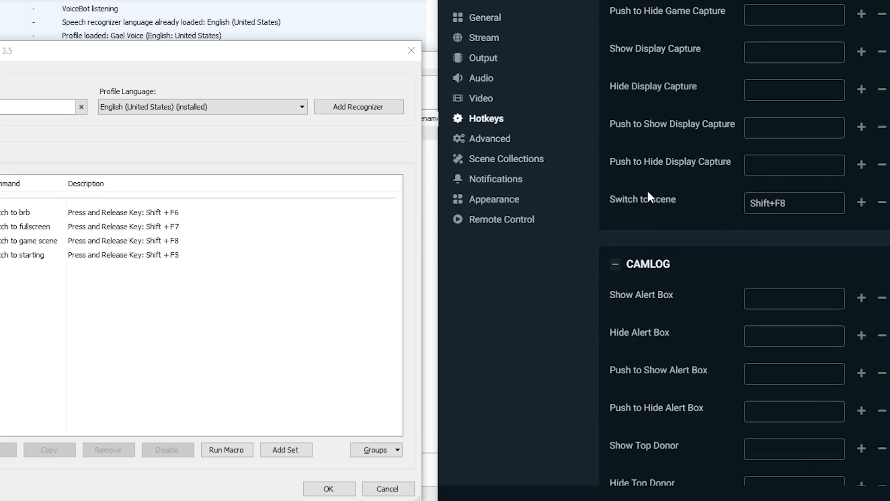
scroll(647, 191, down, 12)
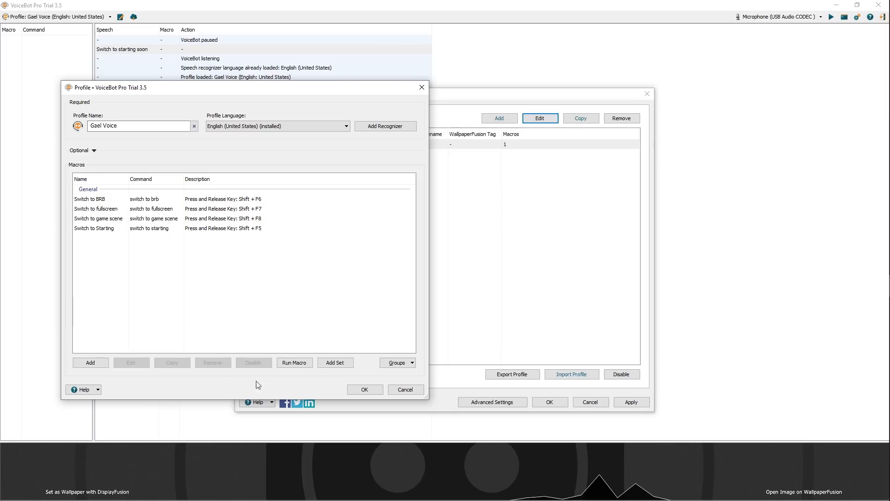
- Return to VoiceBot, save the voice profile with its macros, and apply and close the settings
click(364, 389)
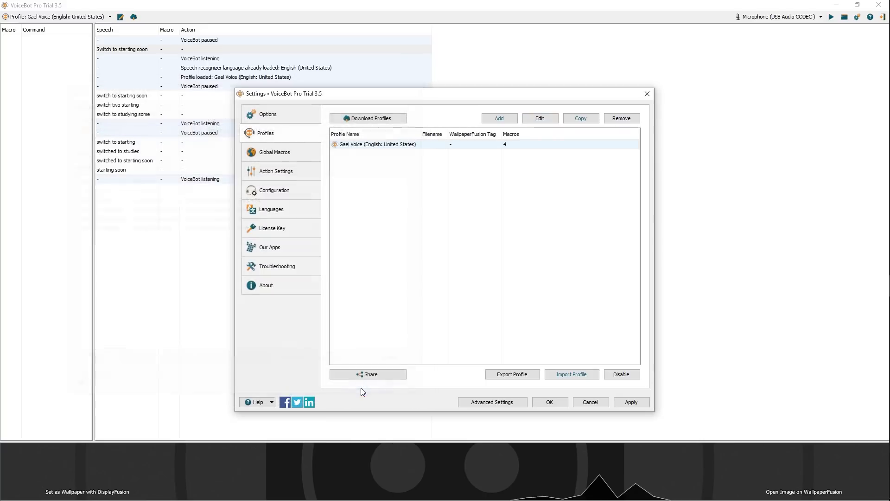
click(630, 402)
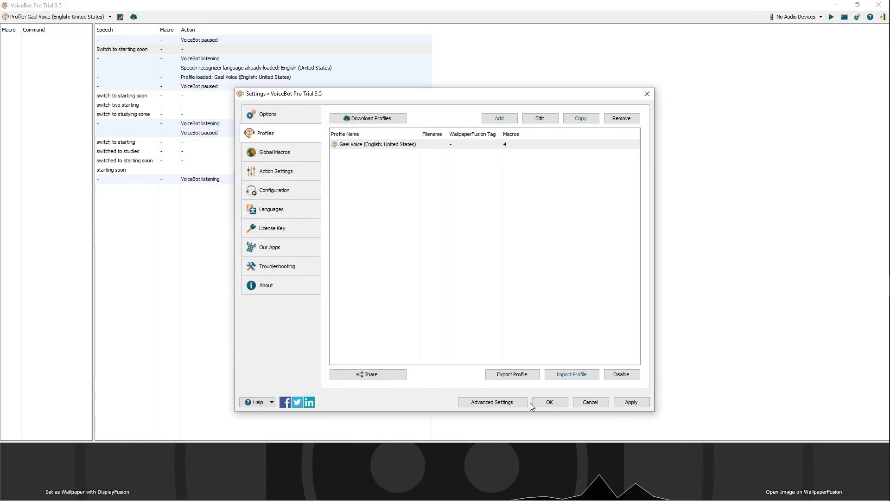
click(548, 402)
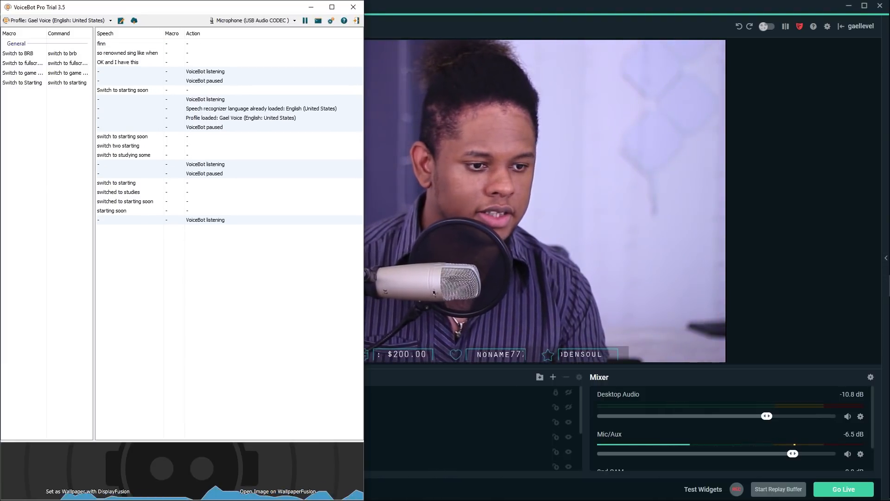
- Move and shrink the VoiceBot window so the Streamlabs OBS scene list and most of the preview stay uncovered
drag(252, 9, 328, 20)
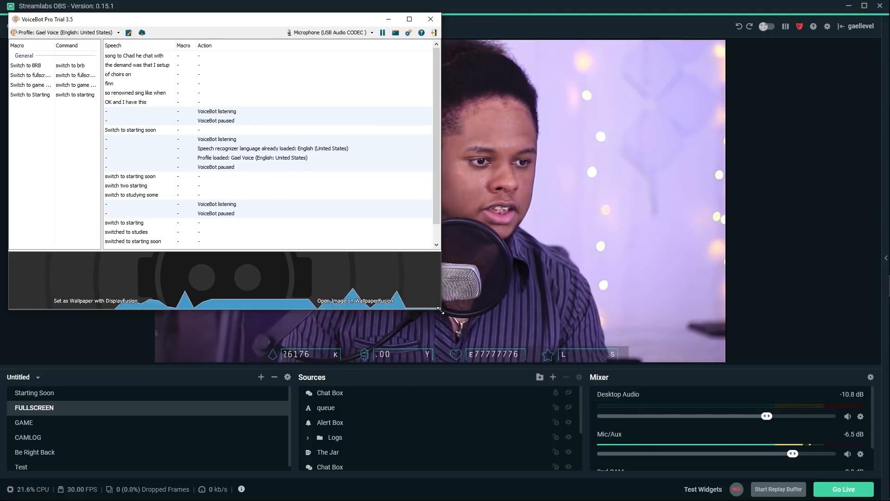
drag(441, 307, 405, 262)
mouse_move(282, 205)
mouse_down()
mouse_move(282, 175)
mouse_move(282, 209)
mouse_up()
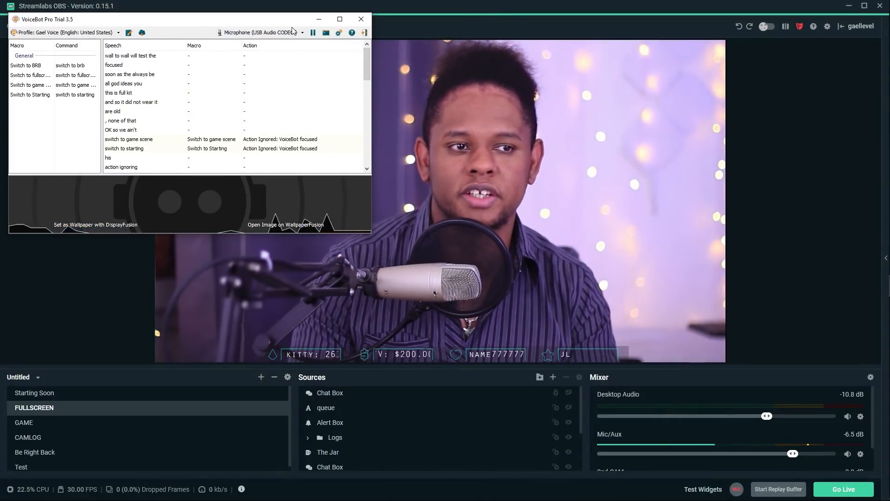
- Bring Streamlabs OBS into focus and test switching to the Be Right Back and FULLSCREEN scenes with the voice macros
click(482, 16)
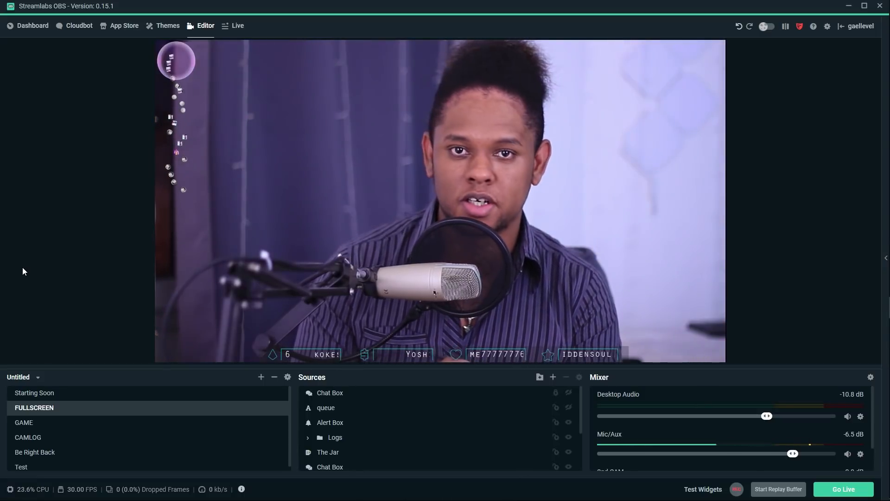
key(F5)
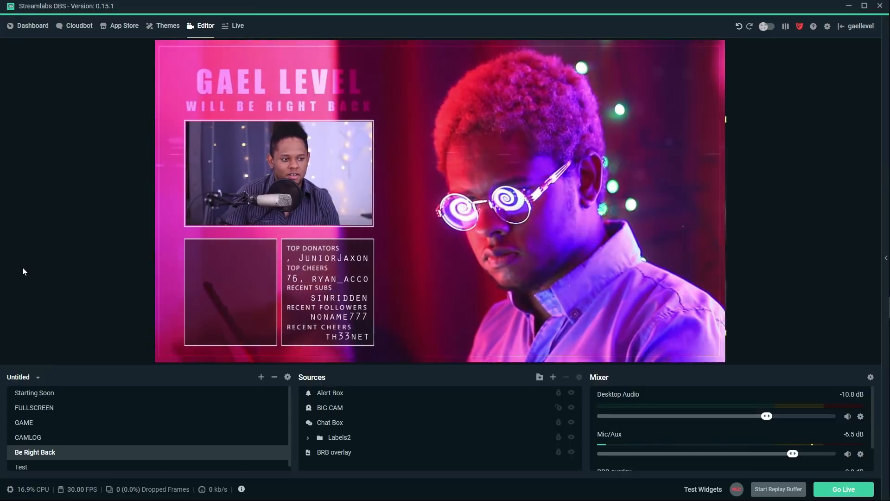
key(F2)
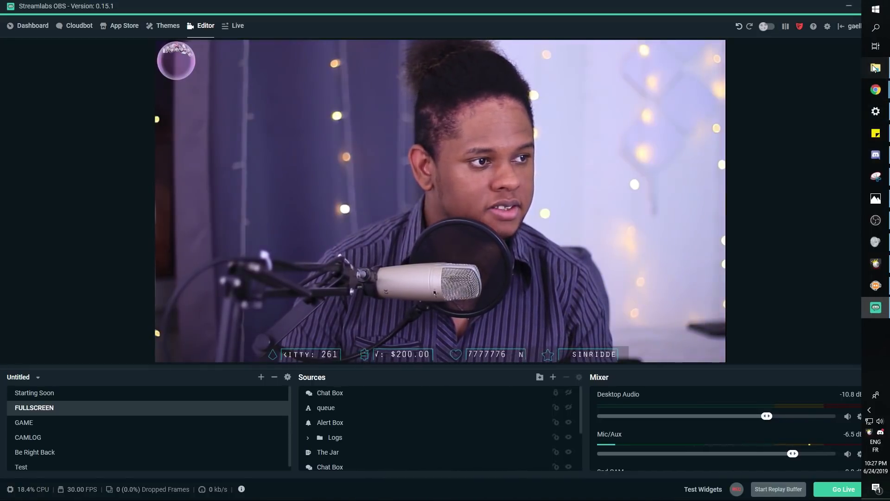
- Display the overlay preview image prez.png in Photos and move its window aside to uncover Streamlabs OBS
click(874, 68)
drag(376, 101, 156, 54)
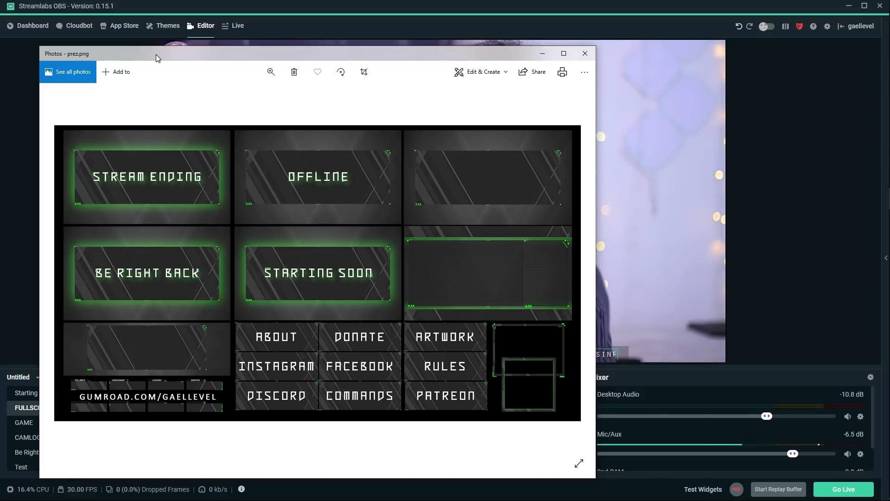
drag(155, 54, 157, 48)
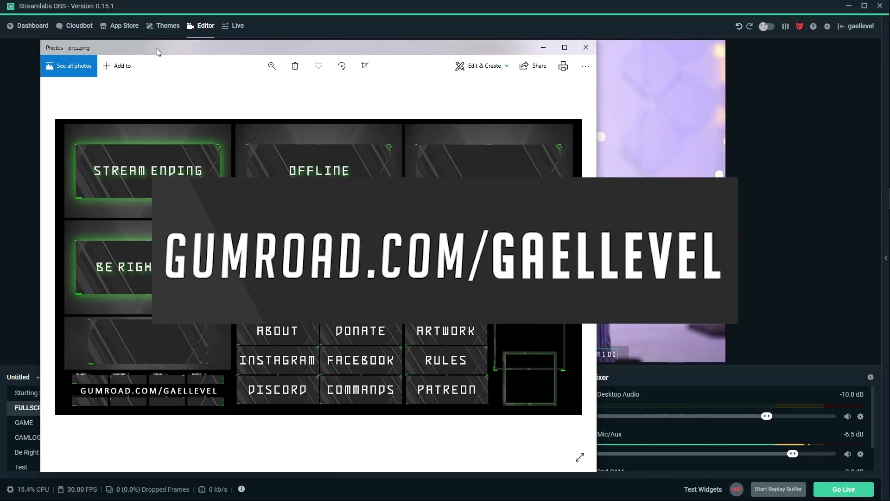
drag(143, 46, 697, 56)
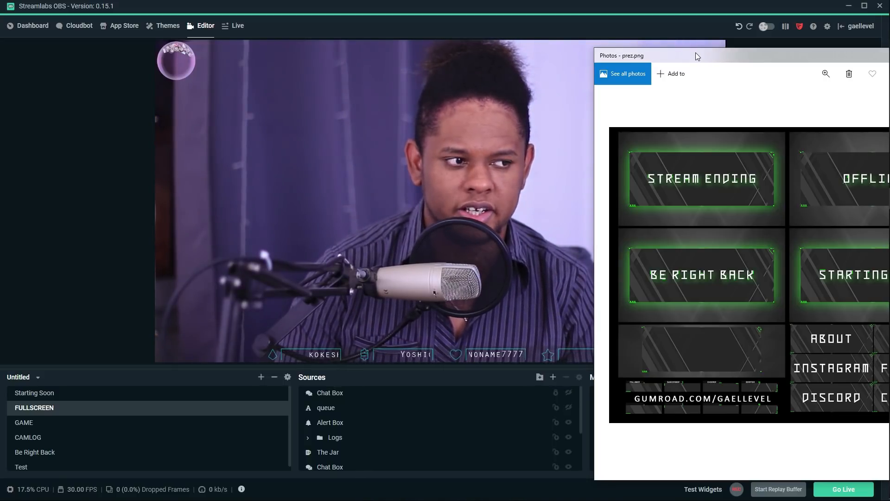
key(F1)
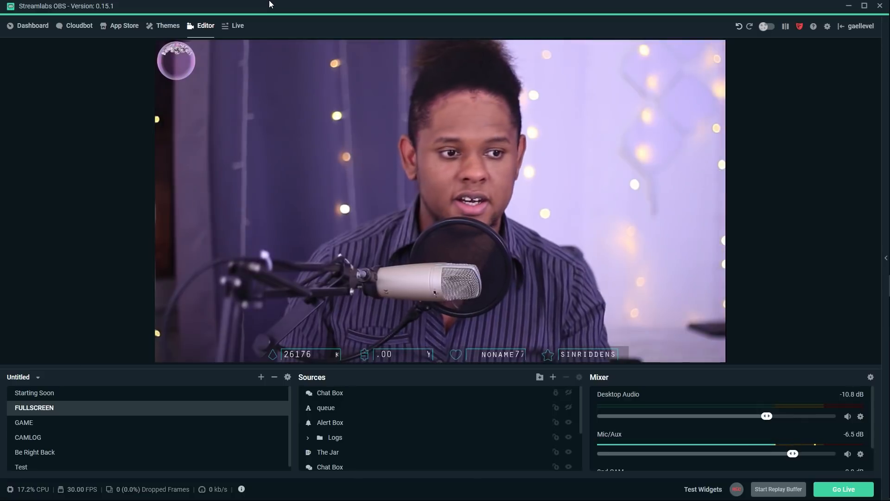
- Switch to the VoiceBot website in Chrome and open the Free vs Pro comparison page
key(alt+Tab)
key(alt+Tab)
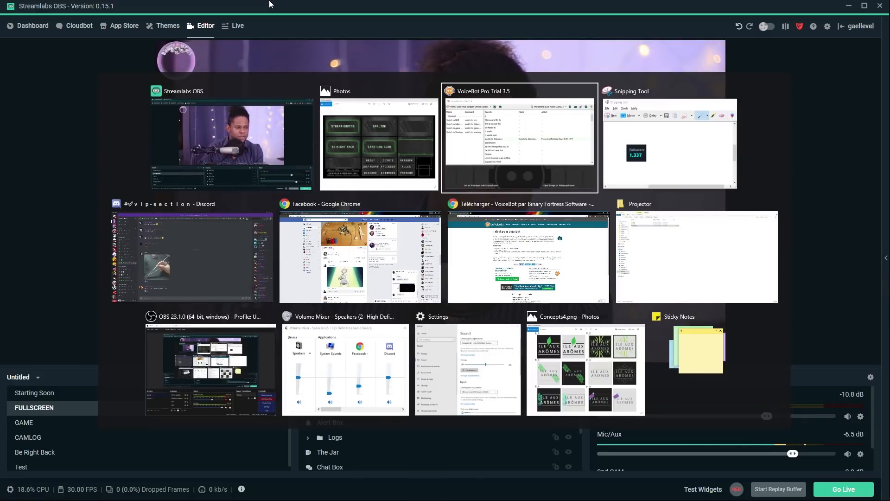
key(alt+Tab)
key(alt+Tab)
key(alt+Tab)
key(alt+Tab)
key(alt+Tab)
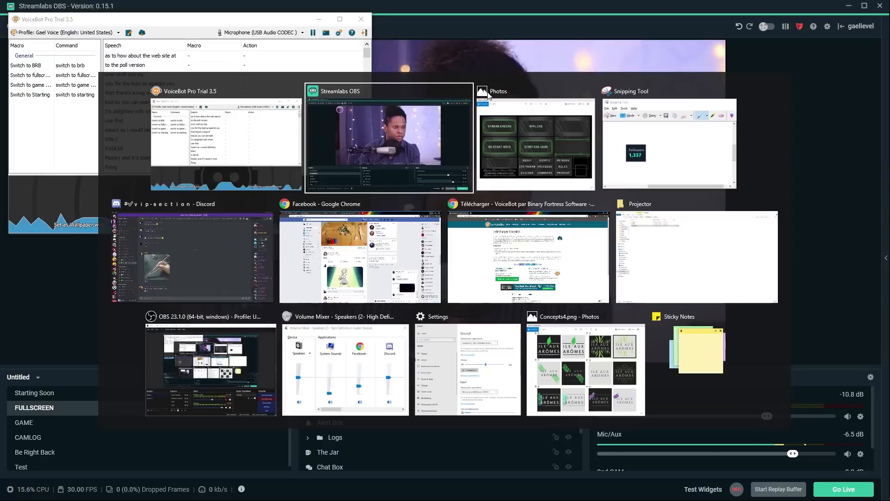
key(alt+Tab)
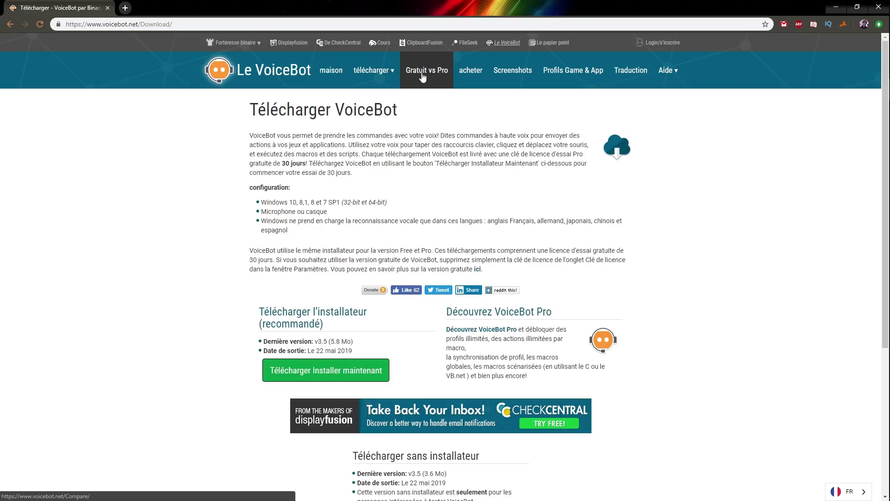
click(421, 73)
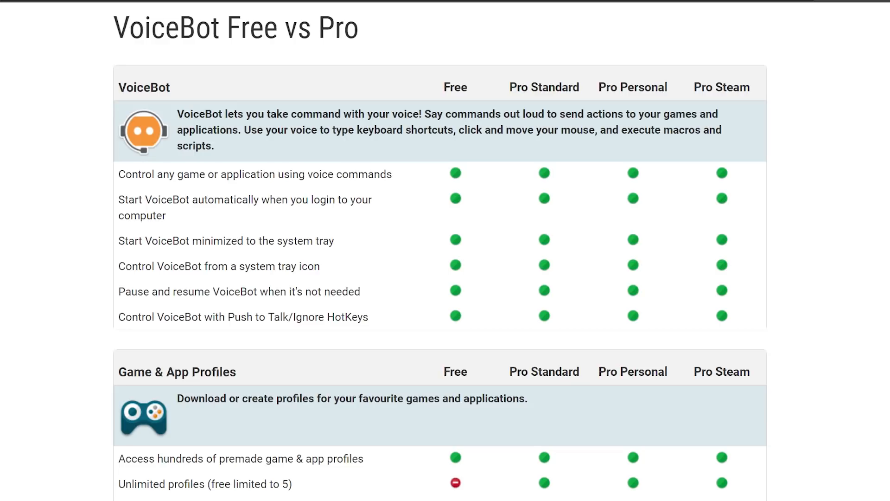
- Examine the Game & App Profiles comparison and highlight the free version's profile limit
scroll(110, 167, down, 5)
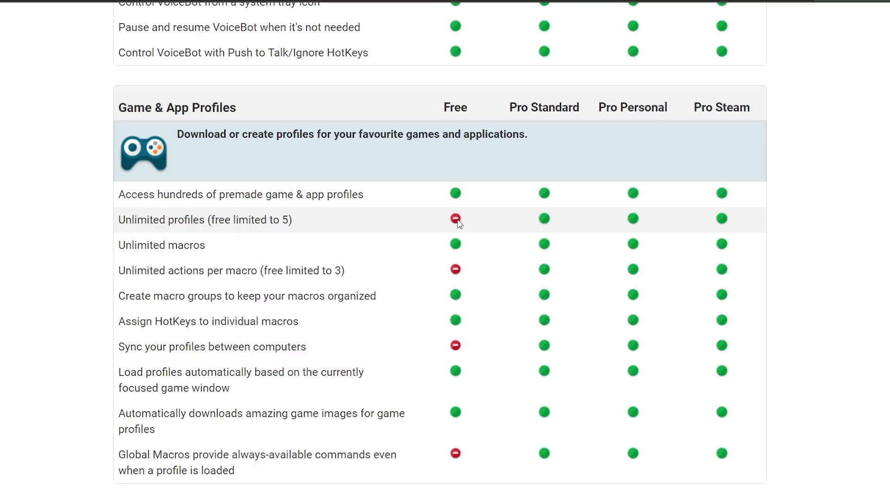
mouse_move(458, 223)
double_click(286, 220)
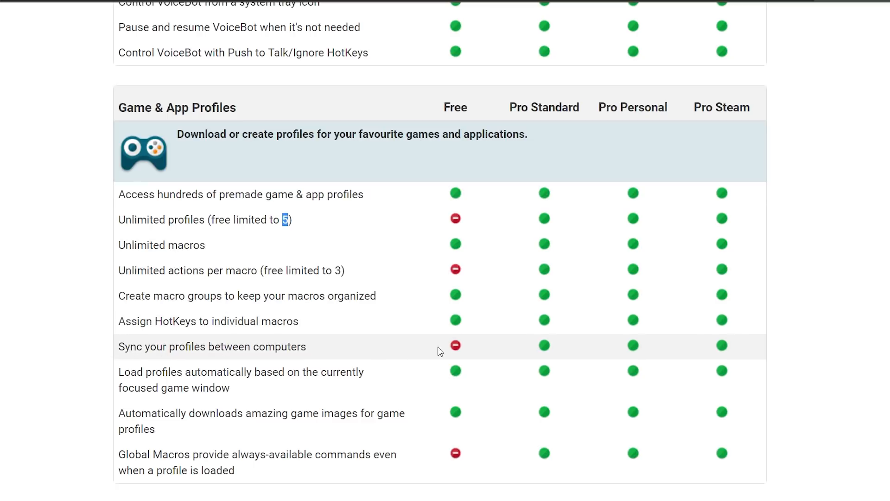
- Review the remaining profile features and the Macro Actions comparison, highlighting the Free column's entries for profile syncing and Change Profile
double_click(453, 349)
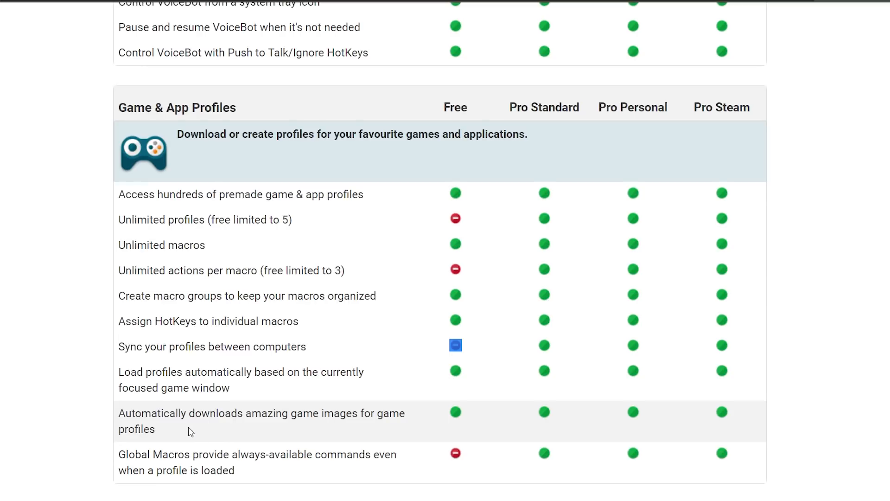
scroll(191, 431, down, 2)
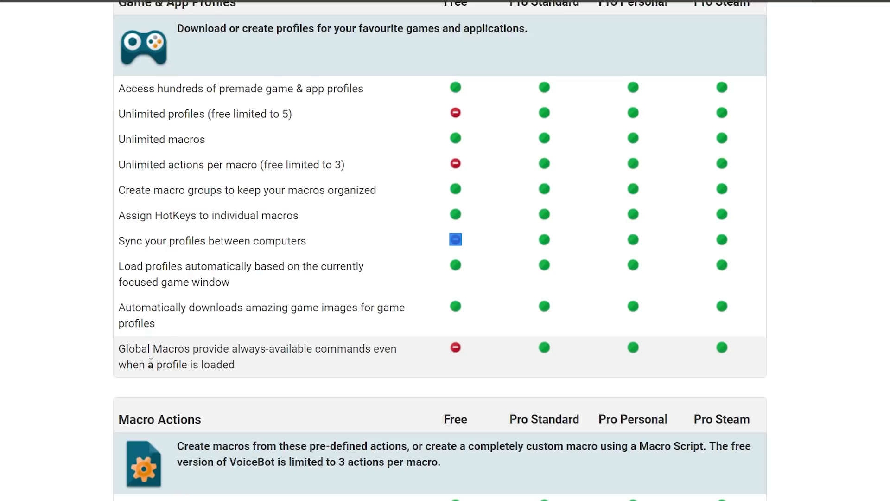
scroll(95, 364, down, 7)
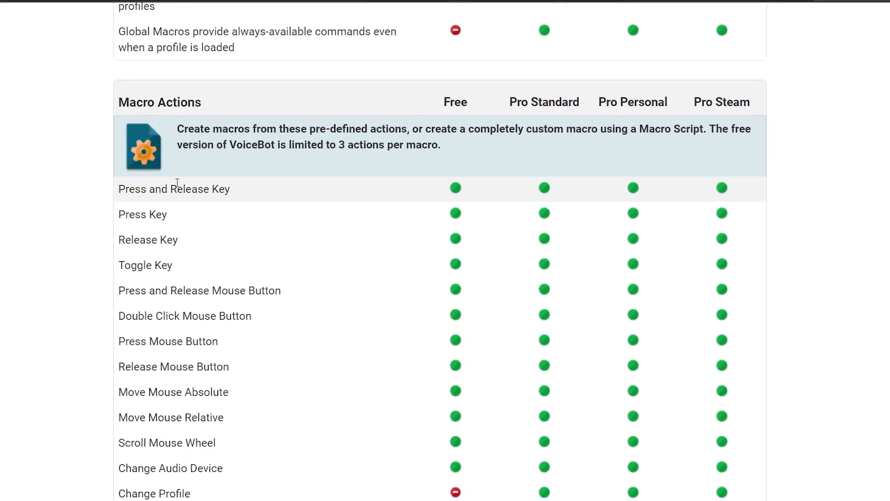
scroll(177, 183, down, 7)
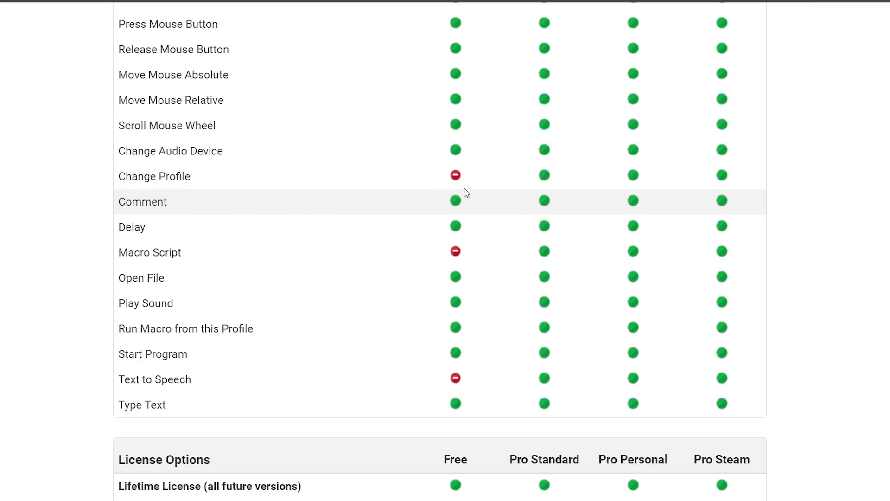
drag(448, 179, 462, 177)
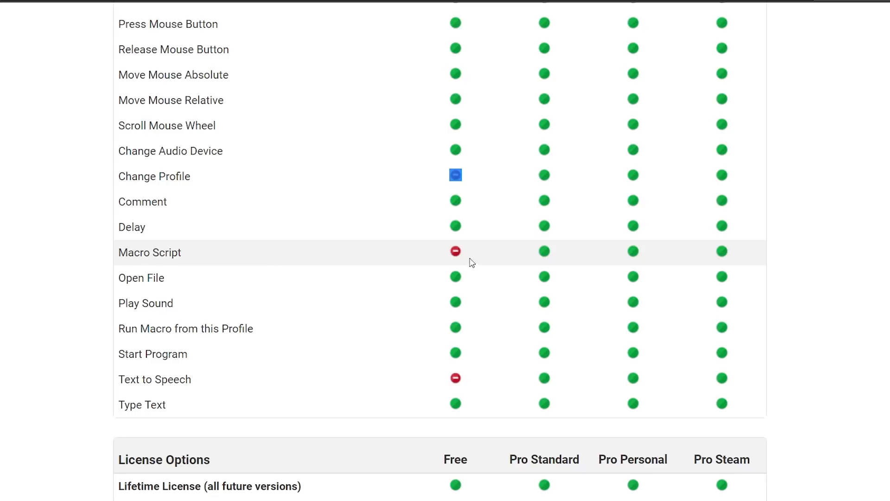
drag(456, 250, 466, 379)
- Examine the License Options restrictions and prices for each edition, checking them against the Macro Actions comparison
scroll(468, 381, down, 4)
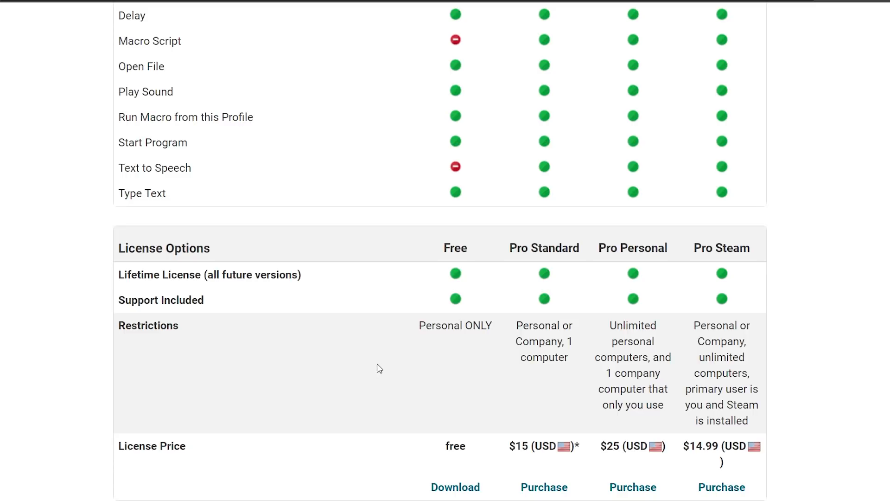
scroll(473, 112, up, 1)
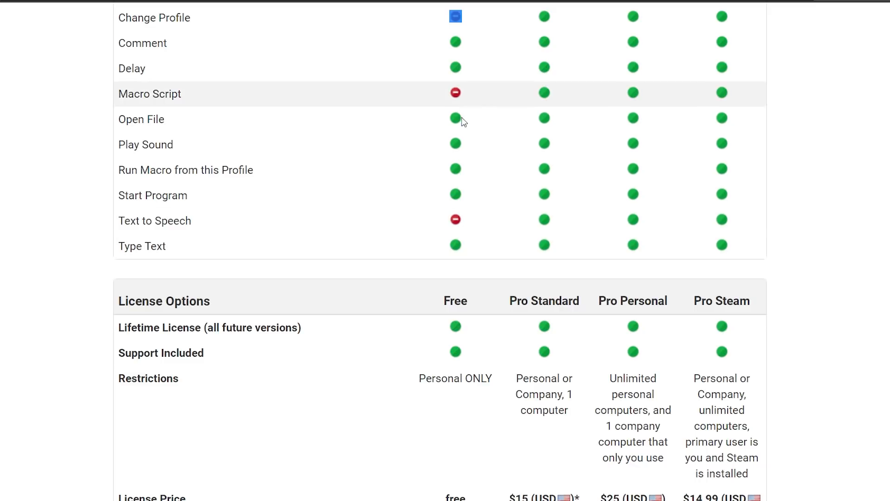
scroll(464, 370, up, 5)
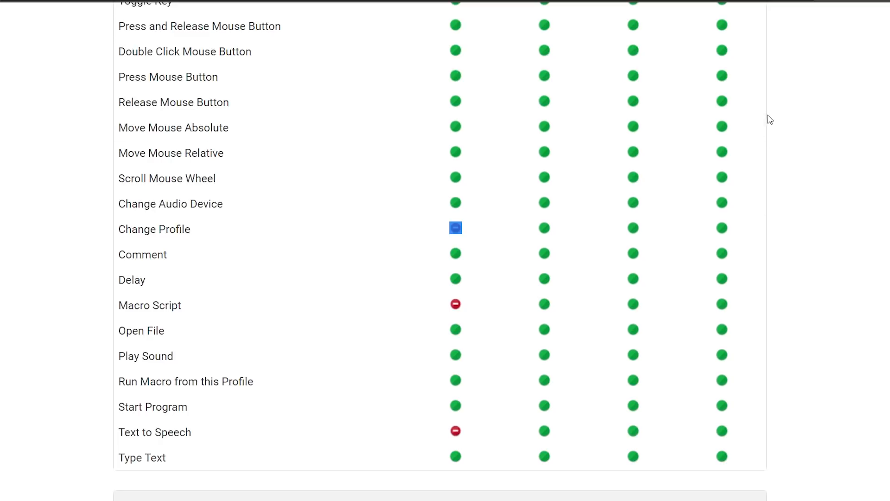
scroll(435, 445, down, 5)
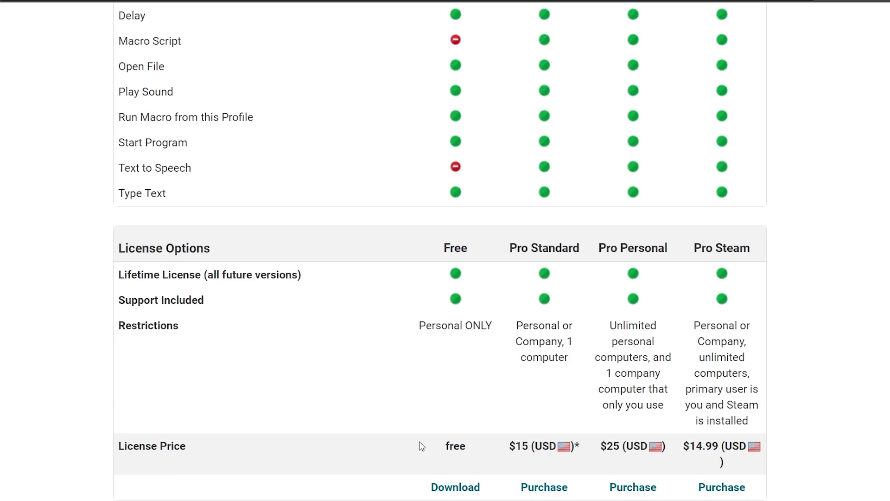
scroll(274, 167, up, 10)
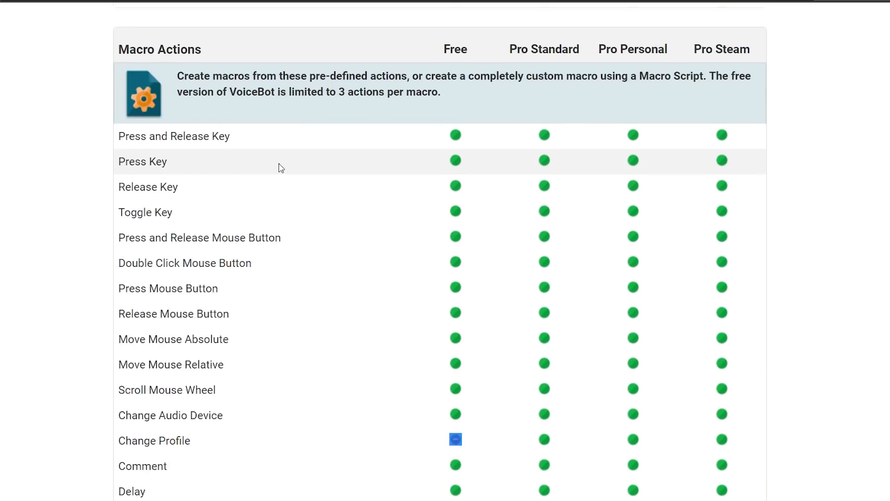
scroll(283, 169, down, 8)
scroll(284, 168, down, 5)
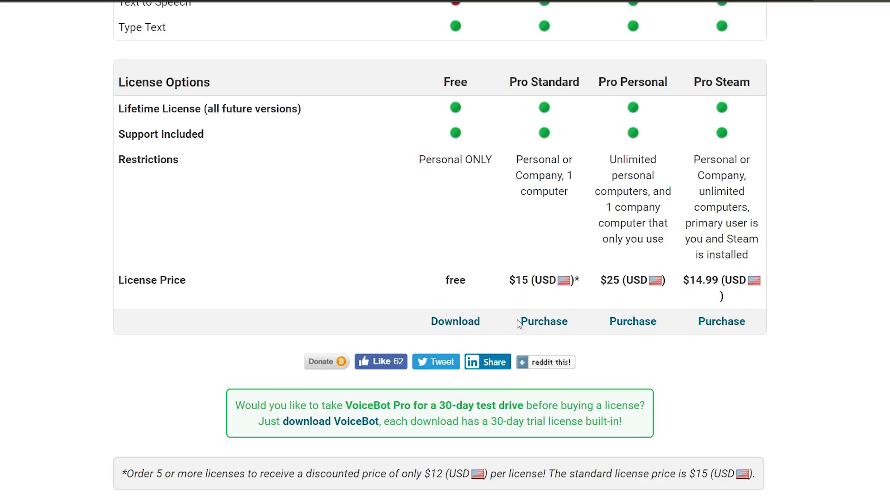
scroll(540, 312, up, 12)
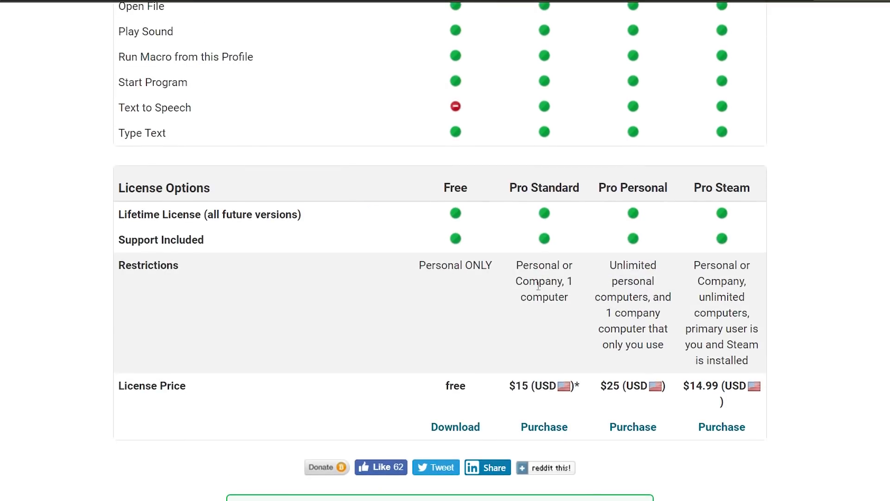
scroll(552, 252, down, 12)
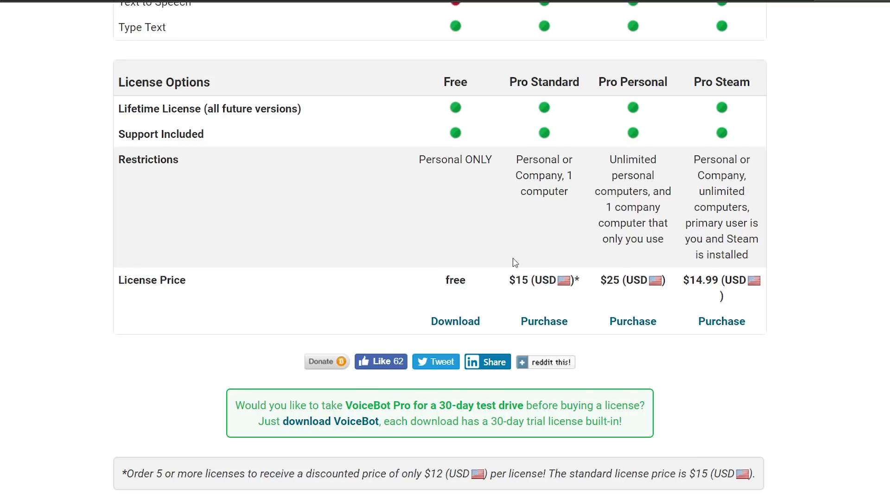
- Return to the general VoiceBot feature comparison at the start of the Free vs Pro page
scroll(301, 239, up, 5)
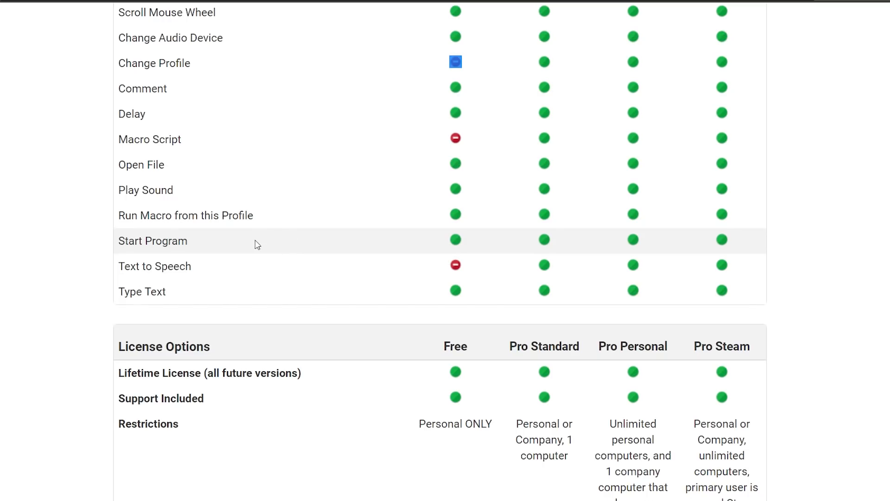
scroll(214, 239, up, 15)
scroll(211, 239, up, 8)
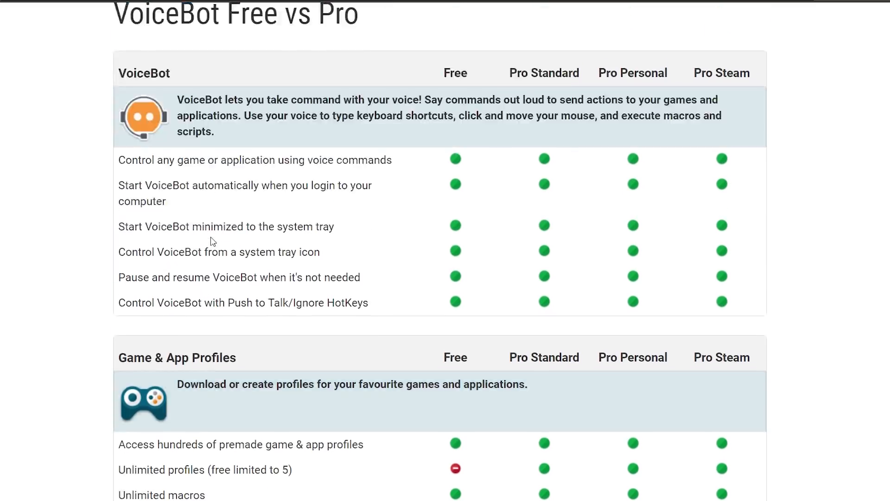